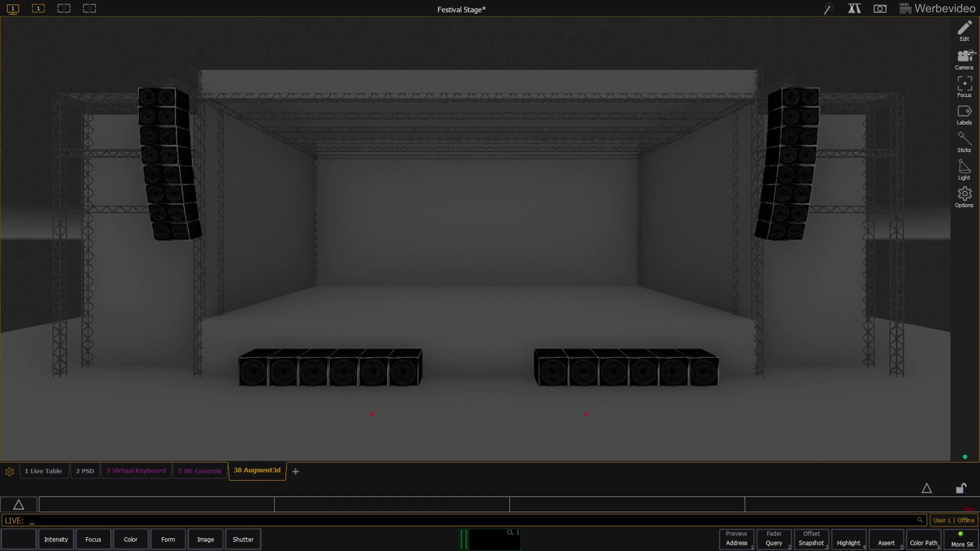
Patch channel 101 as a High End Systems SolaFrame 3000 Standard fixture.
{"action": "left_click", "coordinate": [737, 542]}
{"action": "left_click", "coordinate": [736, 542]}
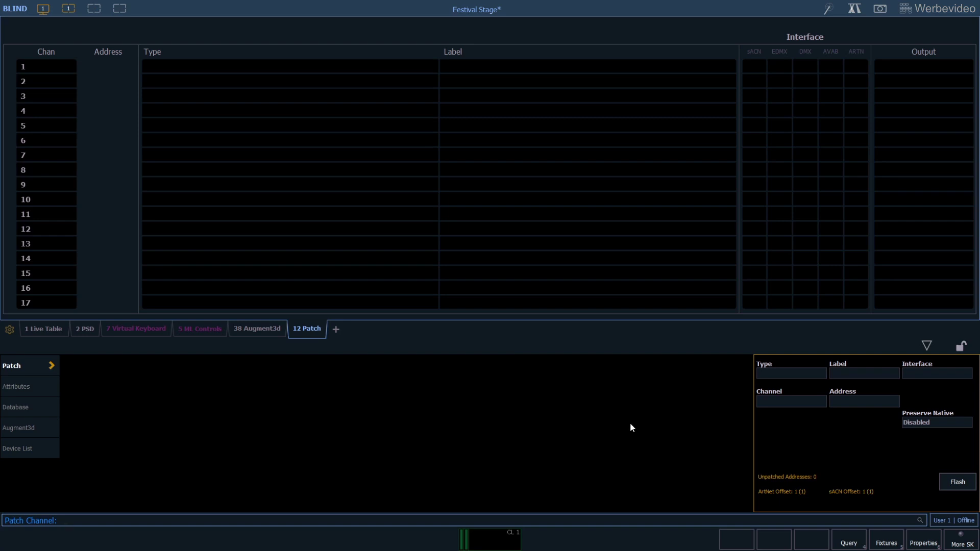
{"action": "type", "text": "101"}
{"action": "key", "text": "Return"}
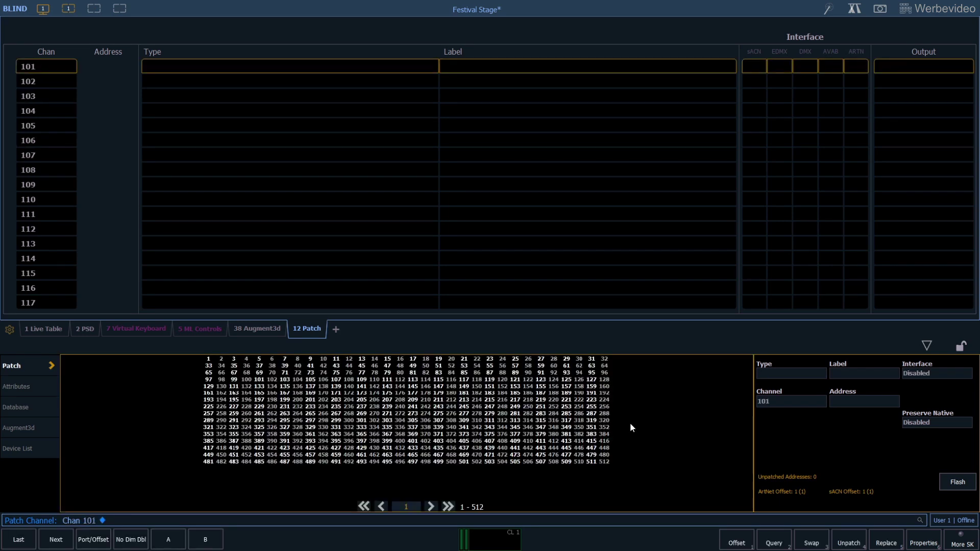
{"action": "left_click", "coordinate": [791, 374]}
{"action": "type", "text": "s"}
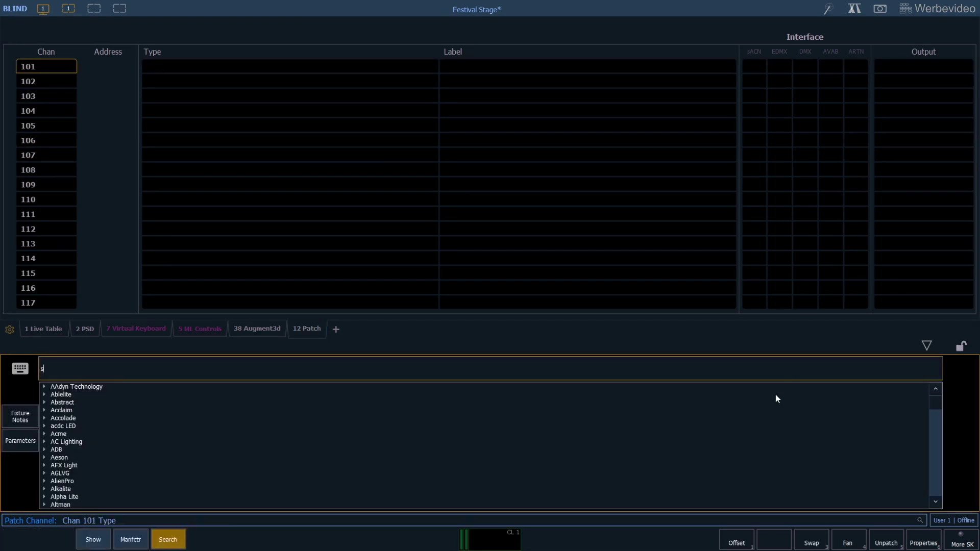
{"action": "type", "text": "ola frame 3000"}
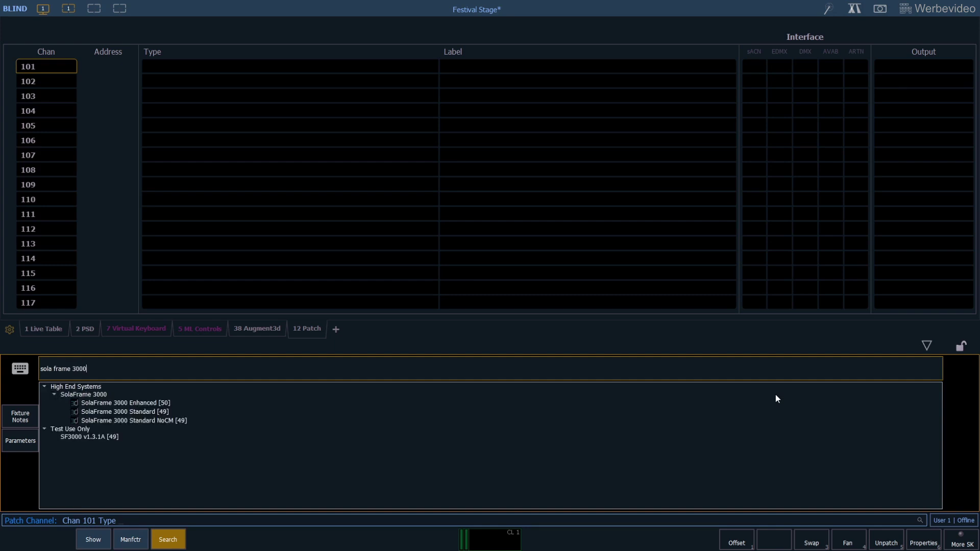
{"action": "key", "text": "Down"}
{"action": "key", "text": "Down"}
{"action": "key", "text": "Return"}
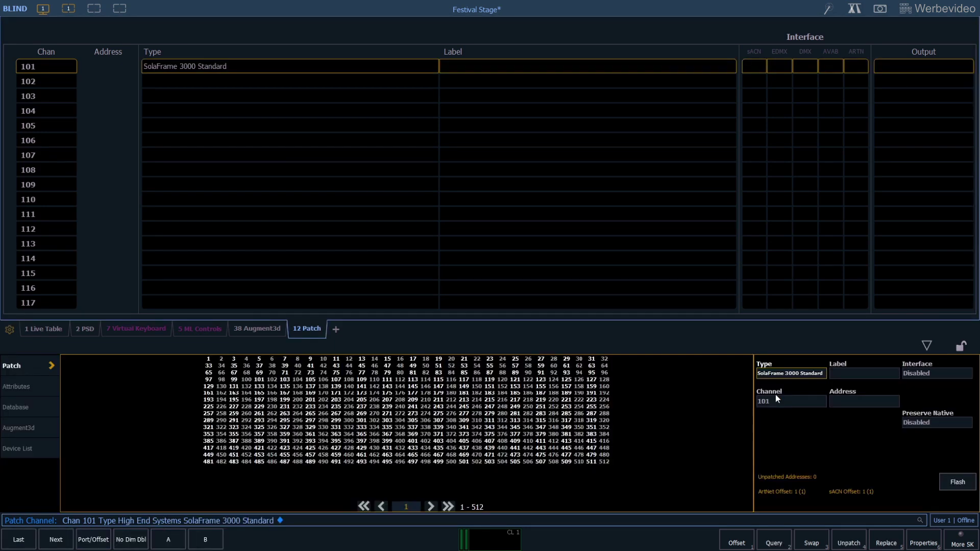
Place channel 101 in the 3D stage model at a height of Z 10 m.
{"action": "left_click", "coordinate": [252, 331]}
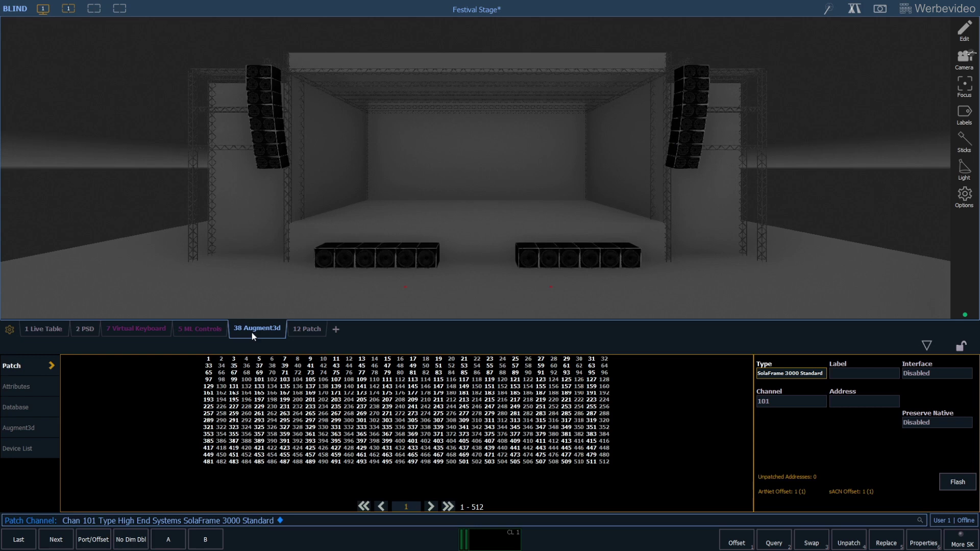
{"action": "left_click", "coordinate": [42, 433]}
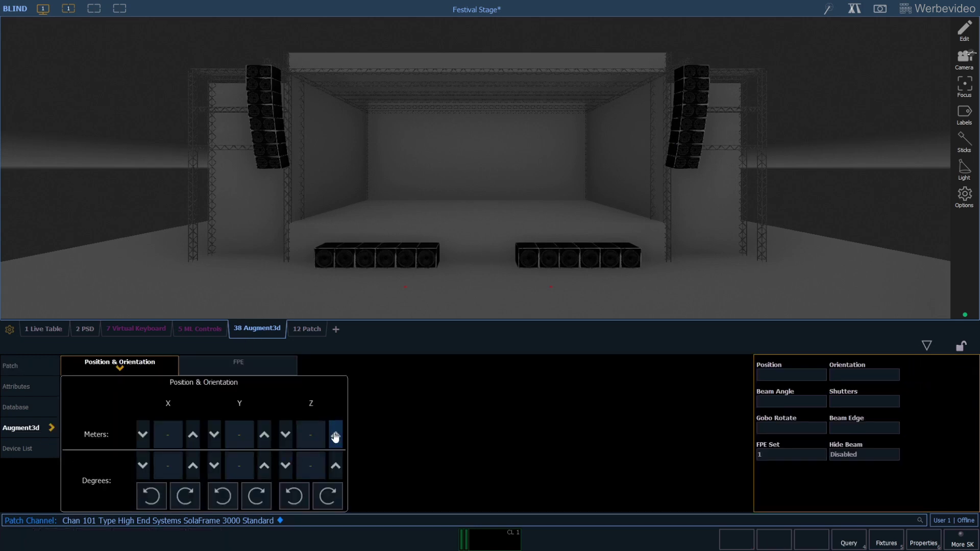
{"action": "left_click", "coordinate": [335, 436]}
{"action": "left_click", "coordinate": [336, 435]}
{"action": "left_click", "coordinate": [335, 435]}
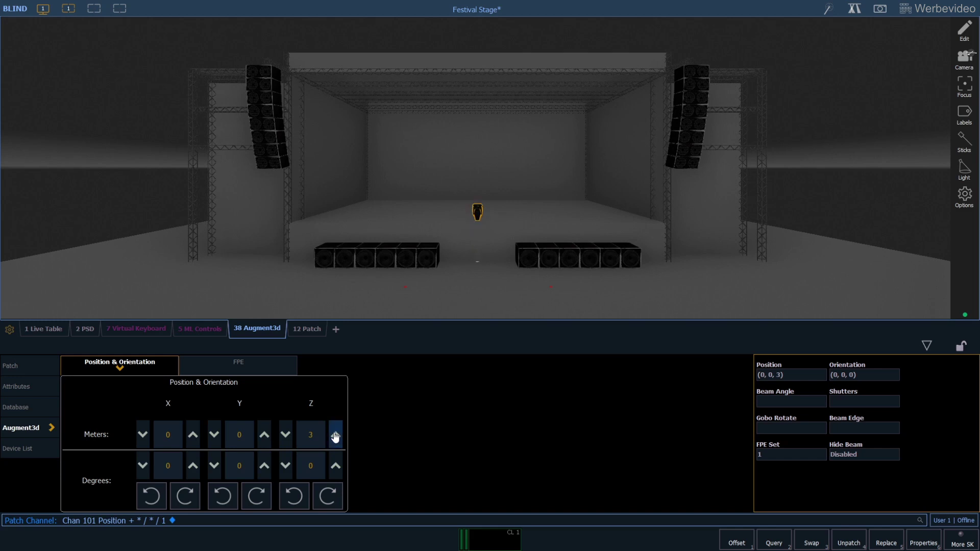
{"action": "left_click", "coordinate": [336, 436]}
{"action": "left_click", "coordinate": [335, 435]}
{"action": "left_click", "coordinate": [335, 435]}
{"action": "left_click", "coordinate": [336, 435]}
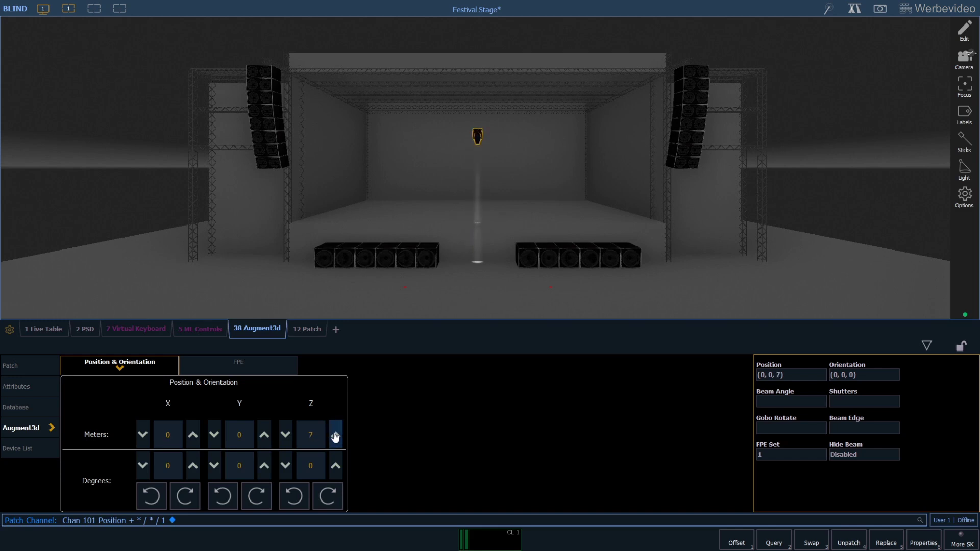
{"action": "left_click", "coordinate": [336, 436]}
{"action": "left_click", "coordinate": [336, 436]}
{"action": "left_click", "coordinate": [335, 436]}
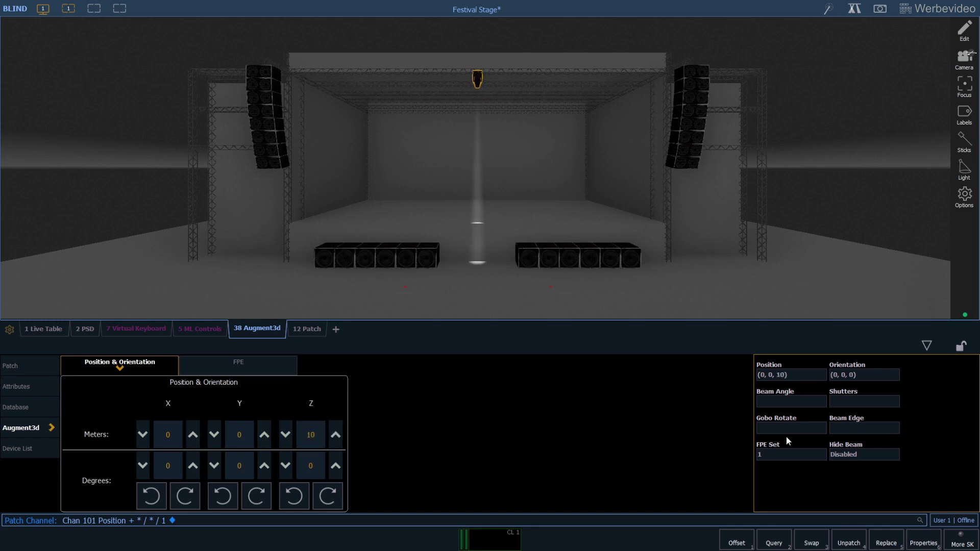
In the 3D model's edit mode, move the channel 101 fixture along the front truss to X position -9.
{"action": "left_click", "coordinate": [967, 39]}
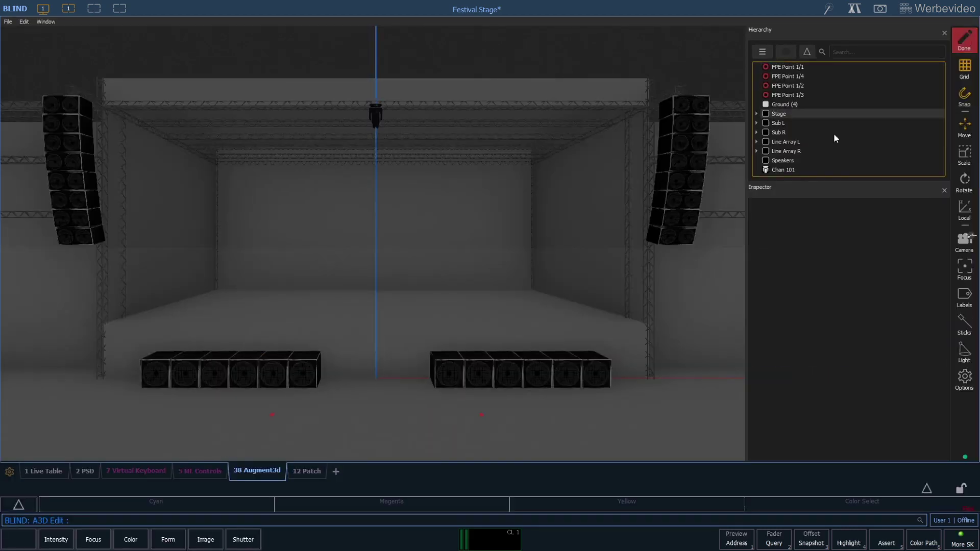
{"action": "middle_click_drag", "start_coordinate": [463, 143], "coordinate": [526, 270]}
{"action": "scroll", "coordinate": [525, 271], "scroll_direction": "up", "scroll_amount": 5}
{"action": "left_click", "coordinate": [515, 251]}
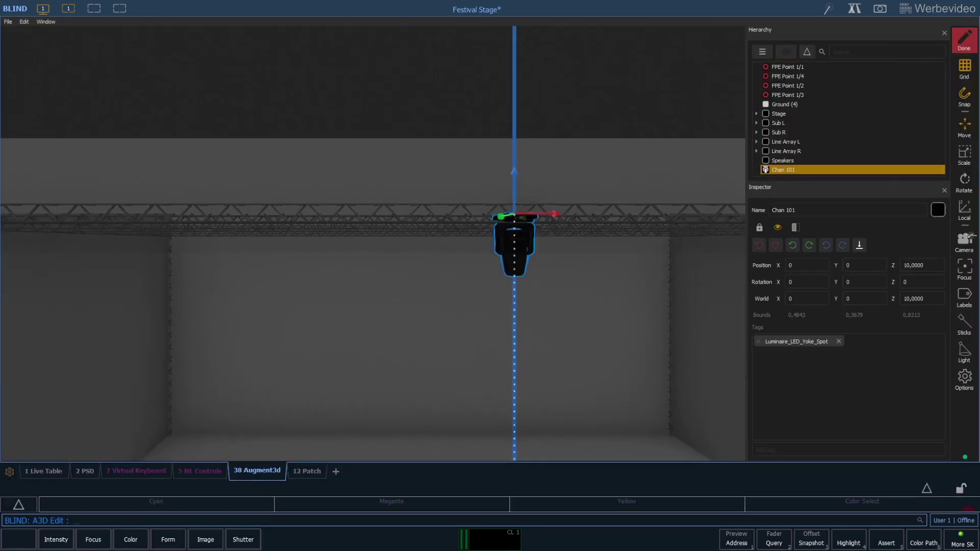
{"action": "left_click_drag", "start_coordinate": [547, 214], "coordinate": [229, 215]}
{"action": "scroll", "coordinate": [230, 214], "scroll_direction": "up", "scroll_amount": 2}
{"action": "middle_click_drag", "start_coordinate": [230, 214], "coordinate": [500, 215]}
{"action": "scroll", "coordinate": [557, 163], "scroll_direction": "down", "scroll_amount": 3}
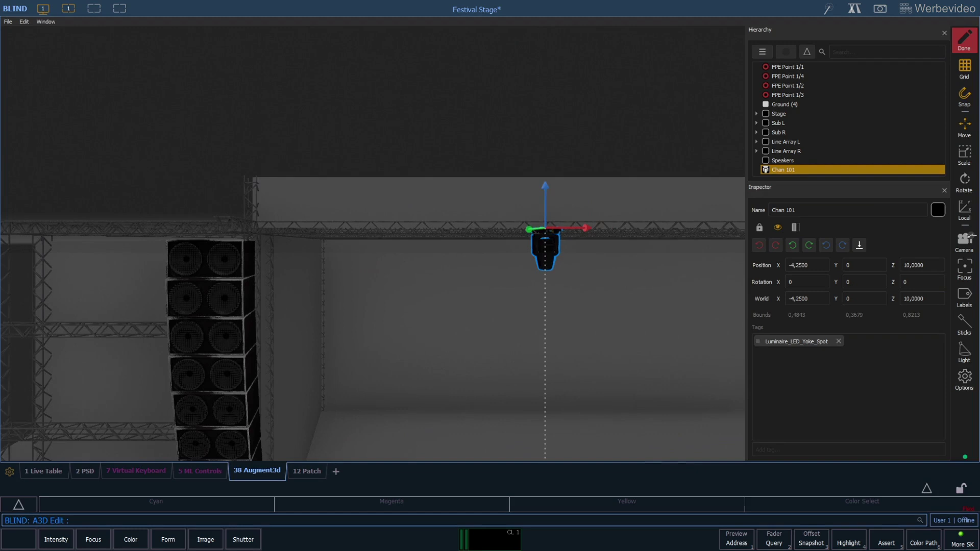
{"action": "left_click_drag", "start_coordinate": [572, 228], "coordinate": [336, 229]}
{"action": "left_click", "coordinate": [806, 265]}
{"action": "type", "text": "-9"}
{"action": "key", "text": "Return"}
Lower the channel 101 fixture to Z position 9.85 so it hangs beneath the truss.
{"action": "scroll", "coordinate": [306, 245], "scroll_direction": "up", "scroll_amount": 5}
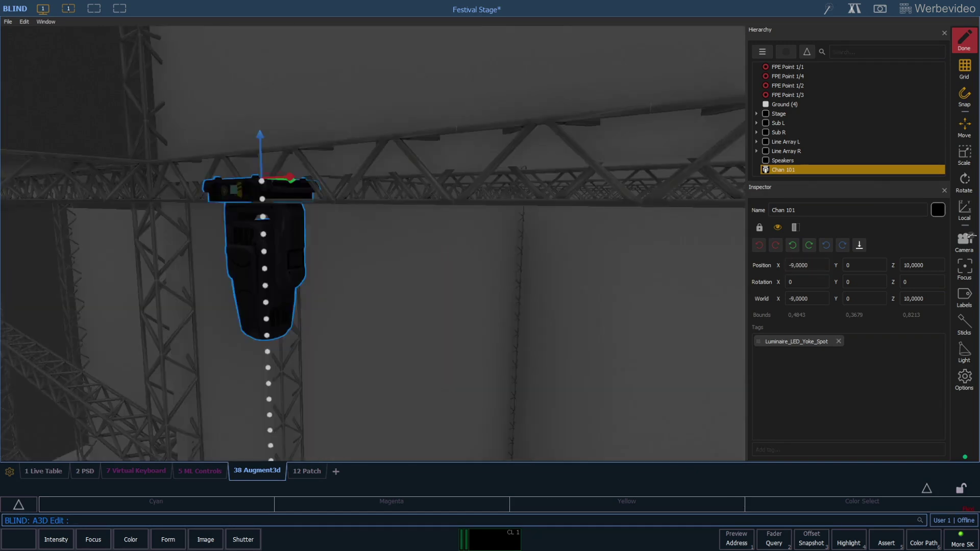
{"action": "left_click_drag", "start_coordinate": [260, 136], "coordinate": [261, 155]}
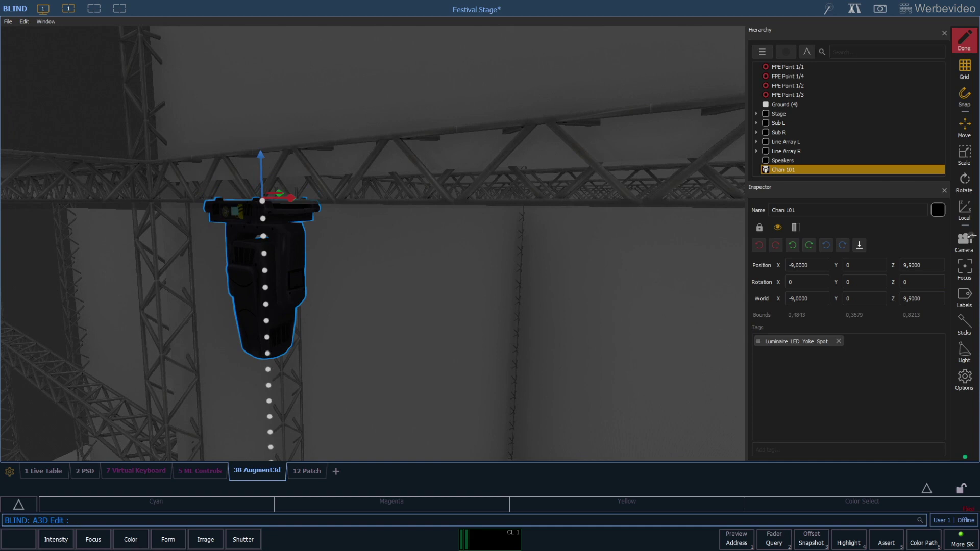
{"action": "key", "text": "Down"}
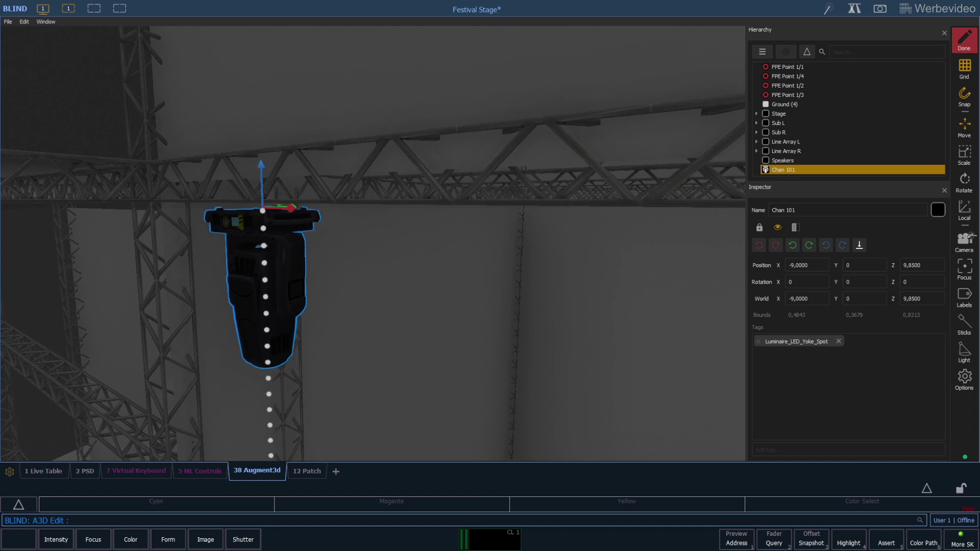
{"action": "double_click", "coordinate": [815, 267]}
{"action": "left_click", "coordinate": [852, 266]}
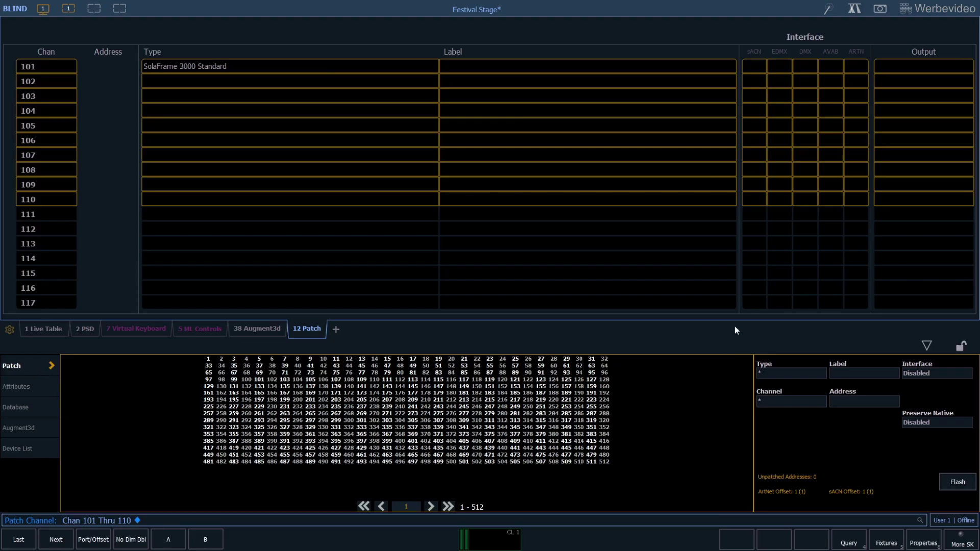
Patch channels 101 through 110 as SolaFrame 3000 Standard, reusing the fixture type already in the show.
{"action": "left_click", "coordinate": [767, 372]}
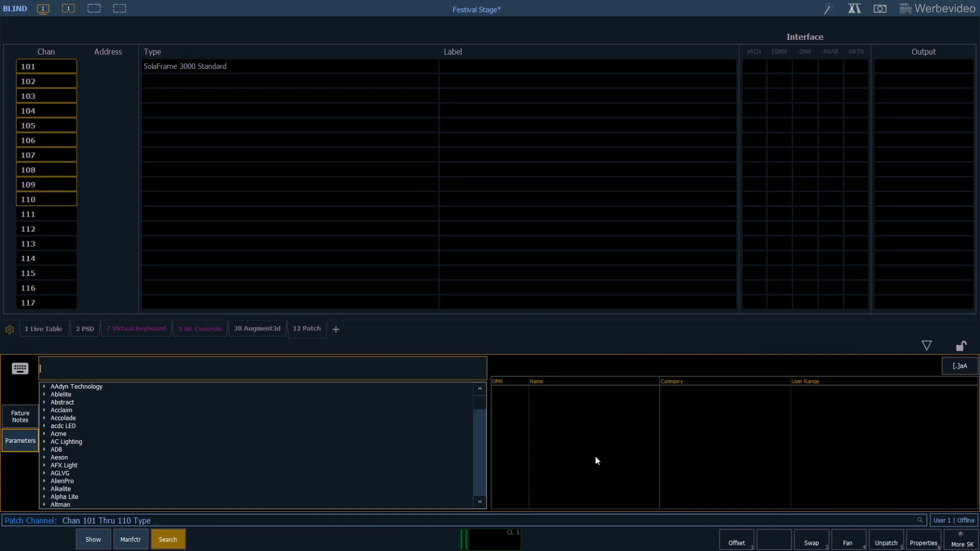
{"action": "left_click", "coordinate": [93, 540]}
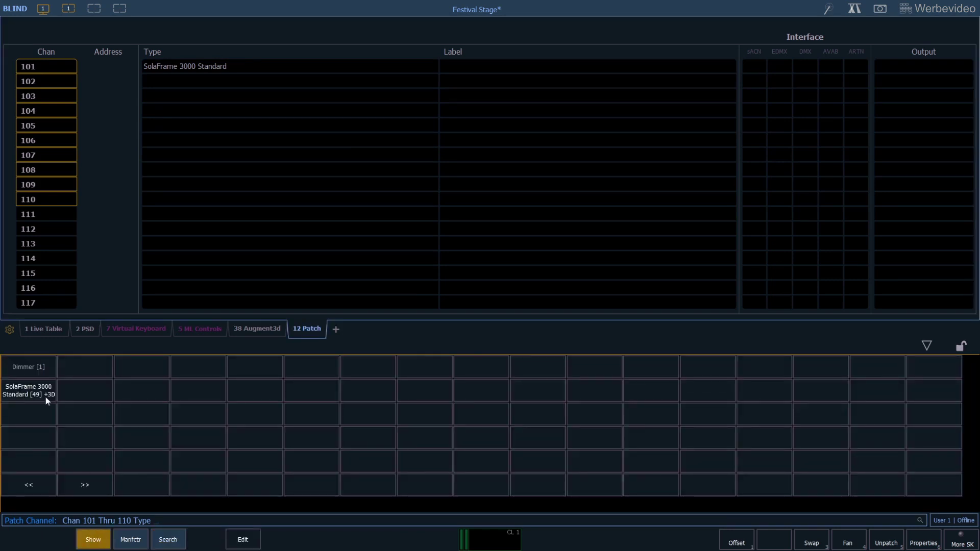
{"action": "left_click", "coordinate": [29, 391]}
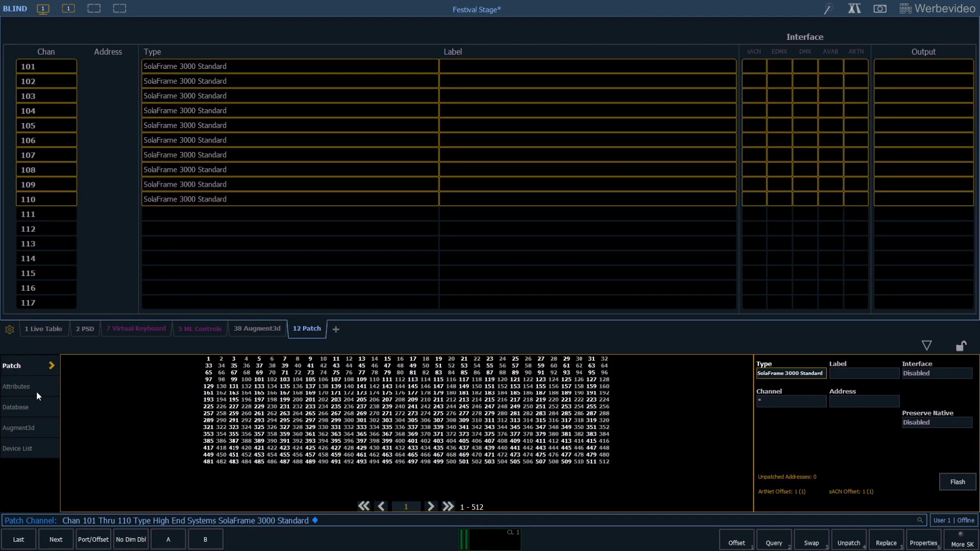
Spread channels 101 through 110 along the front truss from position -9/0/9.85 to 9/0/9.85.
{"action": "left_click", "coordinate": [24, 428]}
{"action": "left_click", "coordinate": [259, 329]}
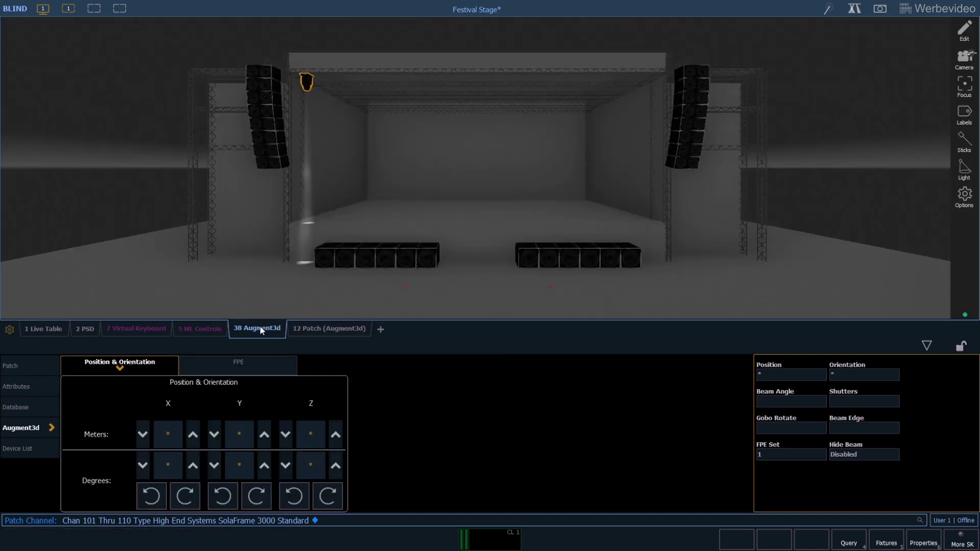
{"action": "left_click", "coordinate": [773, 374]}
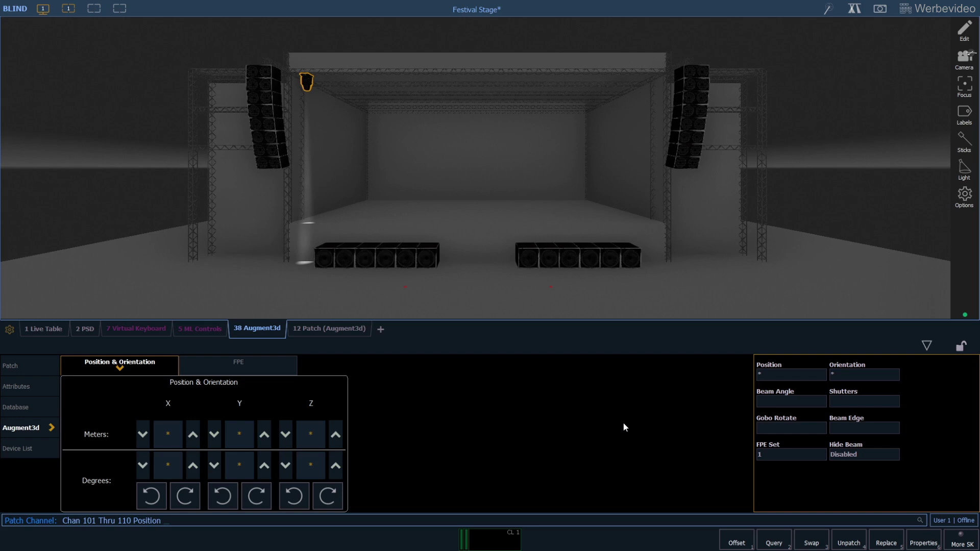
{"action": "type", "text": "-9/0/9.85t9/0"}
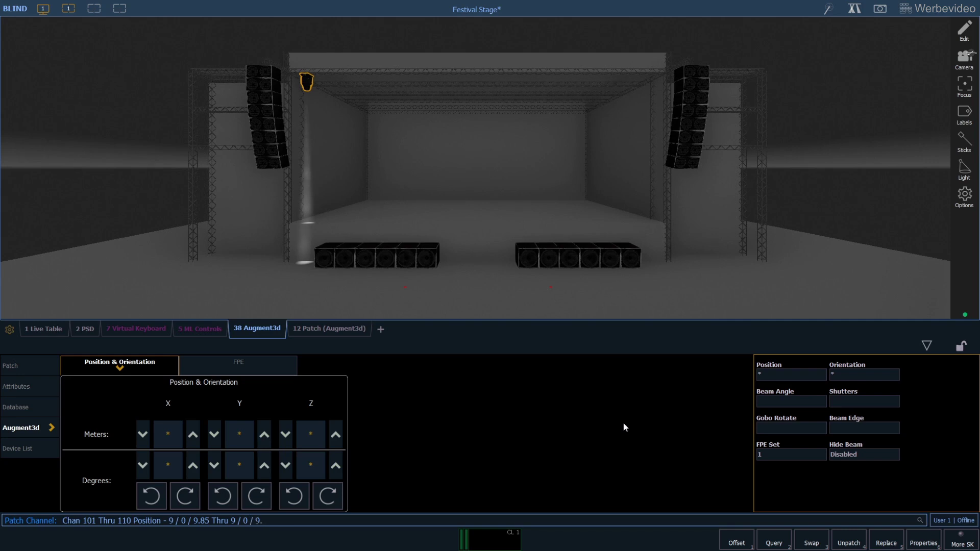
{"action": "type", "text": "/9.85"}
{"action": "key", "text": "Return"}
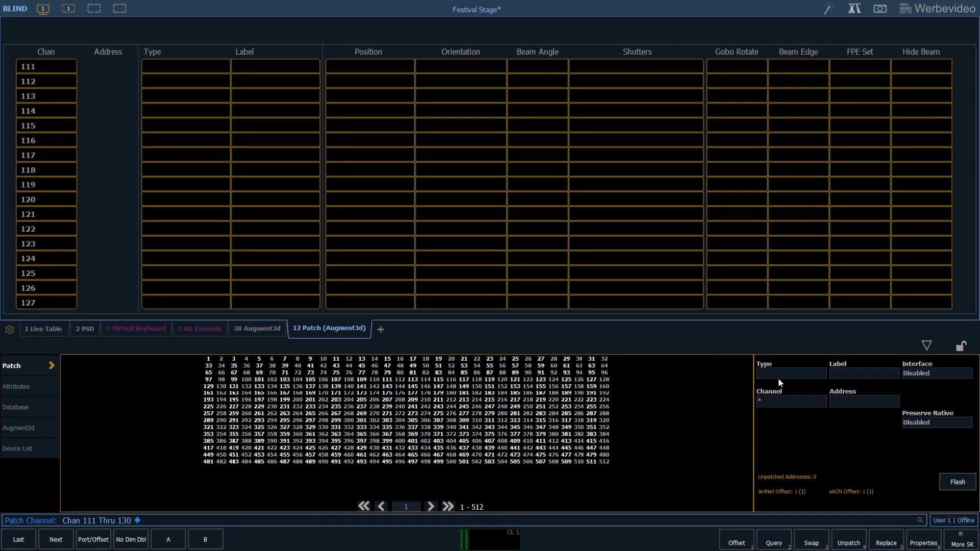
Patch channels 111 through 130 as SolaFrame 3000 Standard and spread 111 through 120 from position -9/4/9.85 to 9/4/9.85.
{"action": "left_click", "coordinate": [778, 379]}
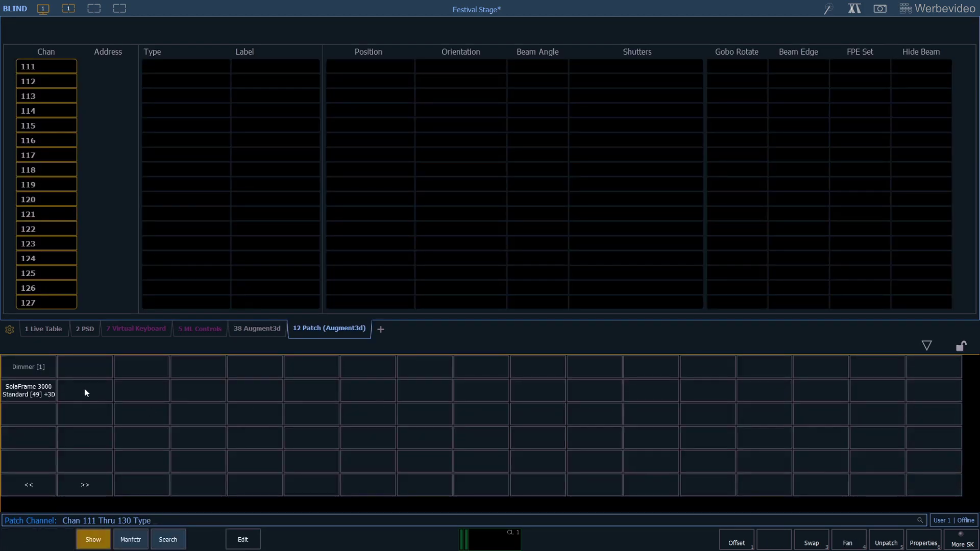
{"action": "left_click", "coordinate": [32, 388]}
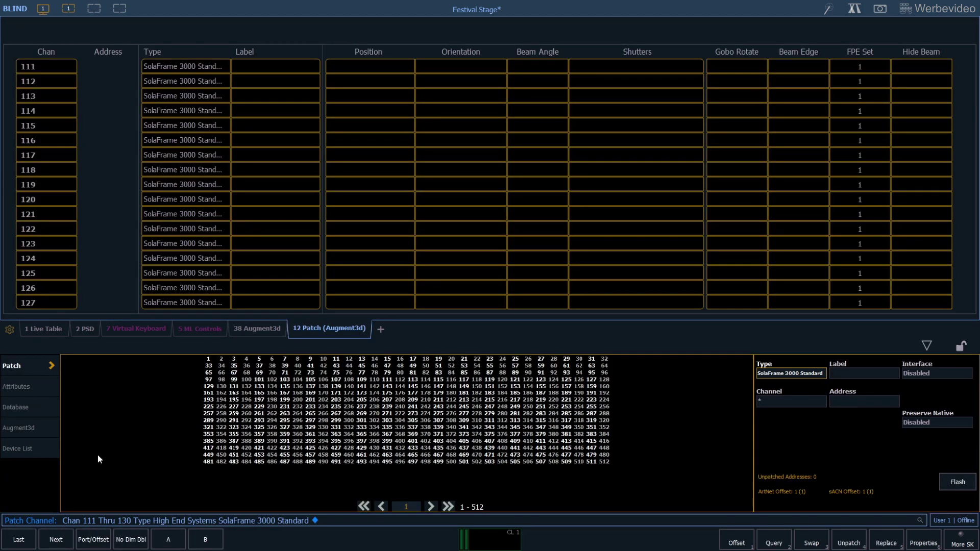
{"action": "left_click", "coordinate": [777, 382]}
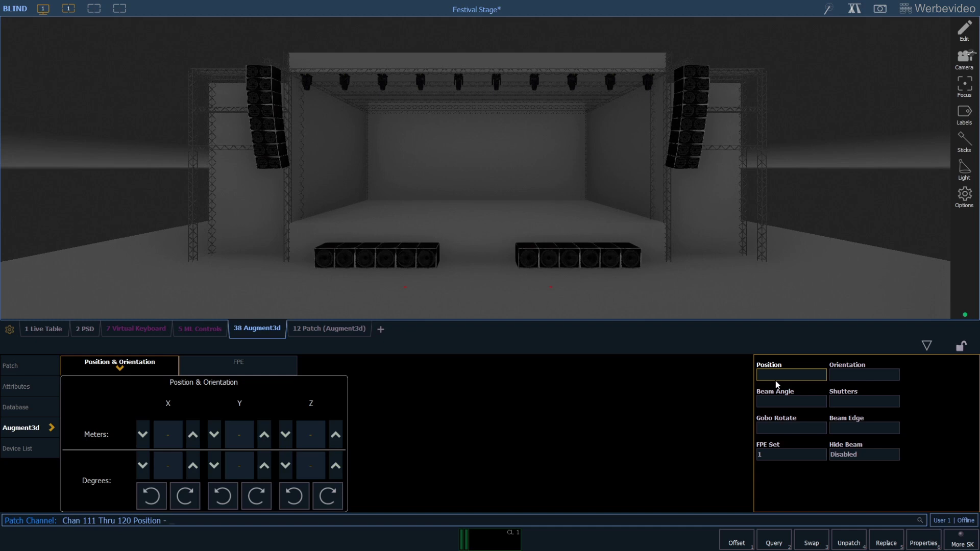
{"action": "type", "text": "9"}
{"action": "type", "text": "/4/9.85"}
{"action": "type", "text": "t9/"}
{"action": "type", "text": "4/"}
{"action": "type", "text": "9.85 Thru 9 / 4 / 9.85"}
{"action": "key", "text": "Return"}
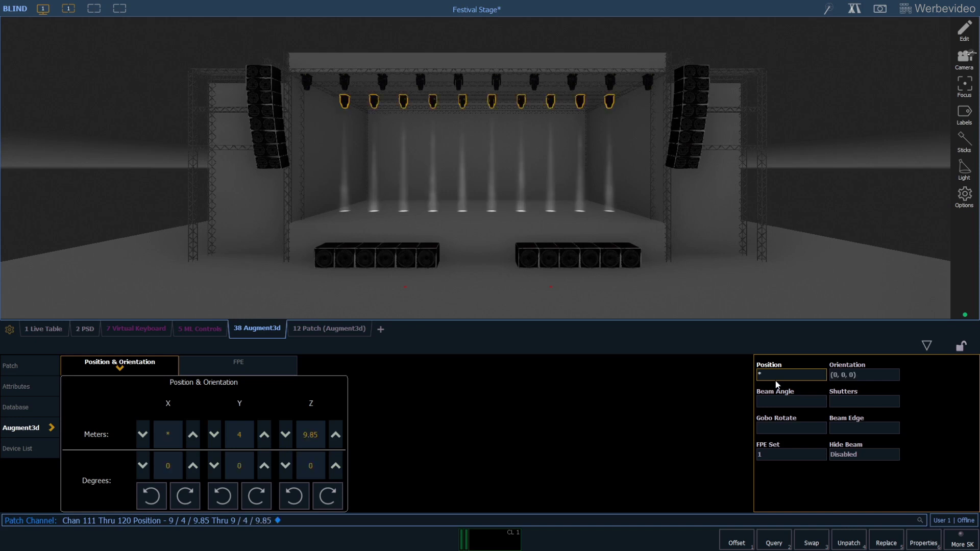
Spread channels 121 through 130 from position -9/8/9.85 to 9/8/9.85.
{"action": "type", "text": "121t130"}
{"action": "left_click", "coordinate": [778, 378]}
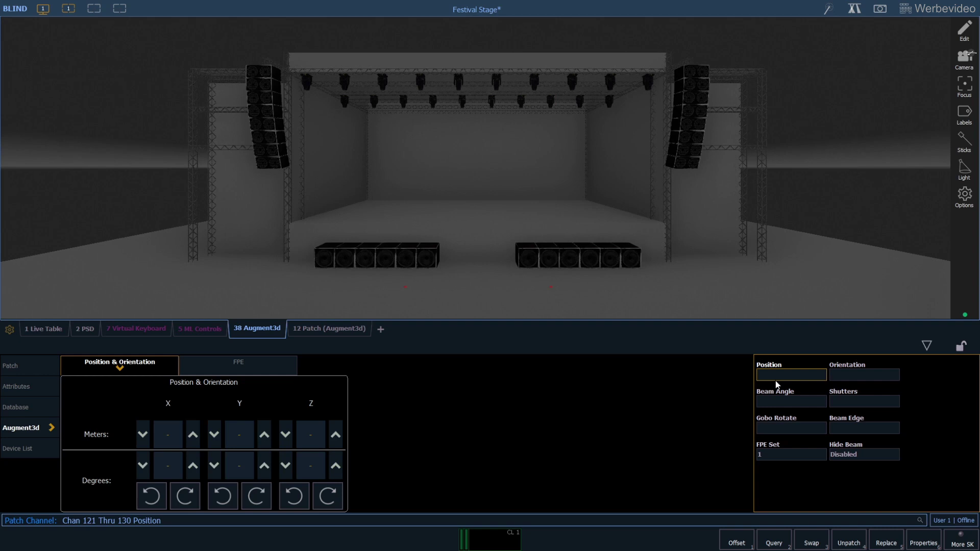
{"action": "type", "text": "9/8/9.85t9/8/9.85"}
{"action": "key", "text": "Return"}
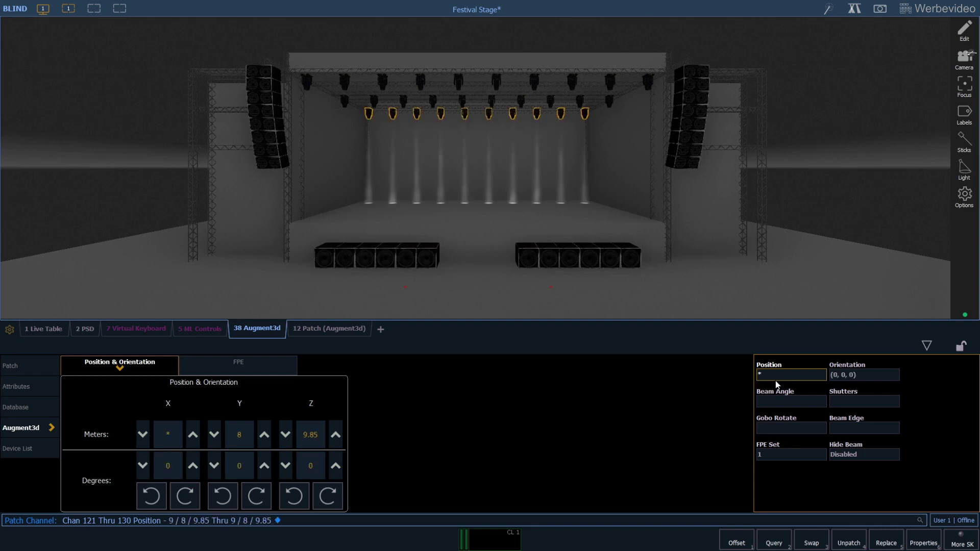
Patch channels 201 through 209 and 211 through 219 as SolaPix 19 Base + Pixel MC.
{"action": "key", "text": "BackSpace"}
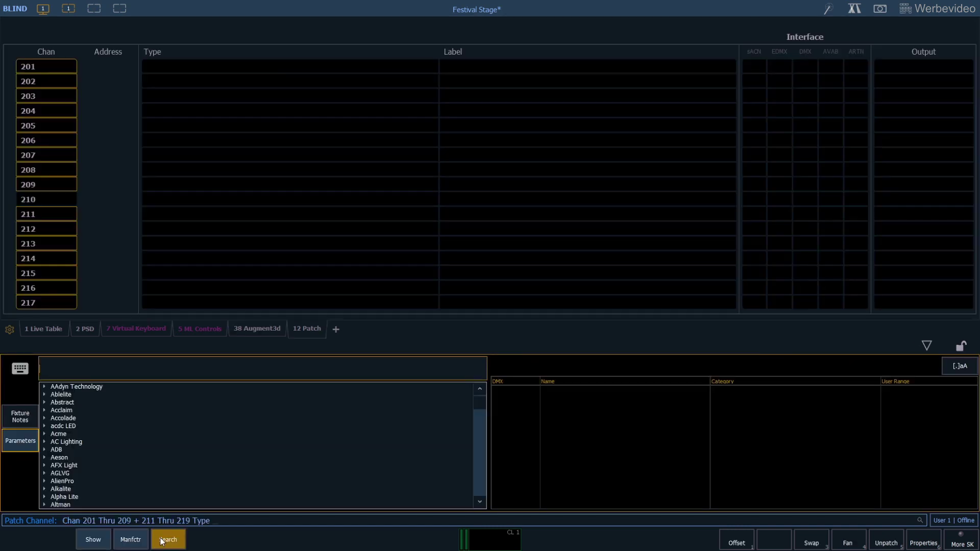
{"action": "type", "text": "sola pix 19"}
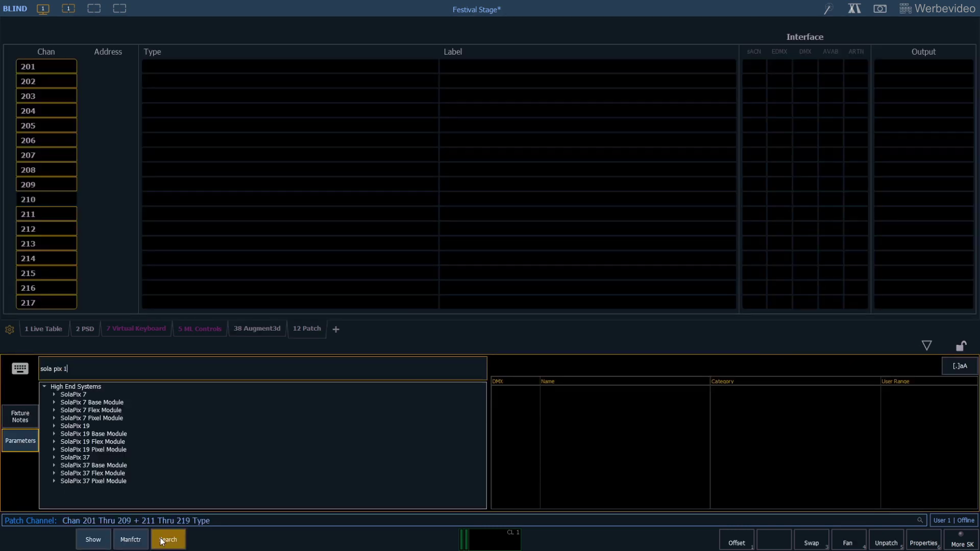
{"action": "key", "text": "Down"}
{"action": "key", "text": "Down"}
{"action": "key", "text": "Down"}
{"action": "key", "text": "Down"}
{"action": "key", "text": "Down"}
{"action": "key", "text": "Down"}
{"action": "key", "text": "Down"}
{"action": "key", "text": "Down"}
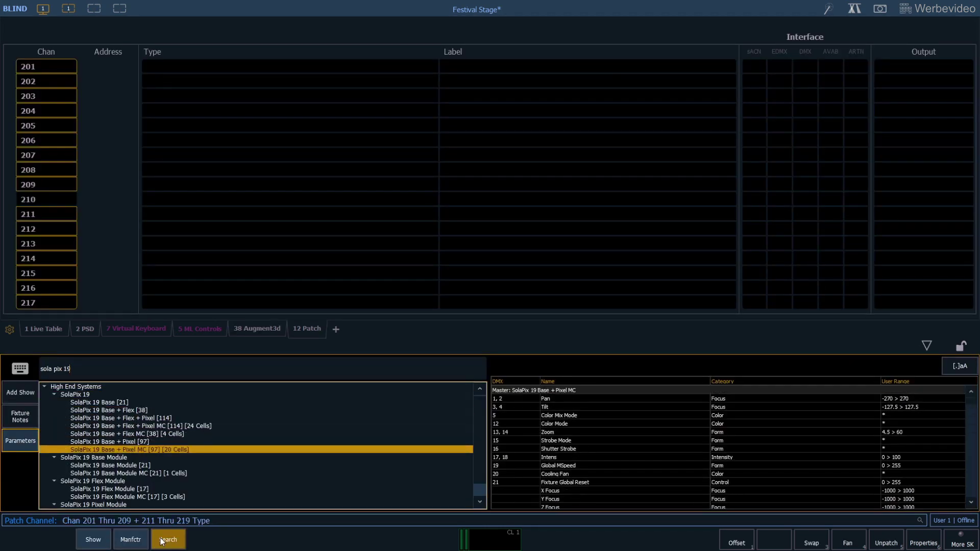
{"action": "key", "text": "Return"}
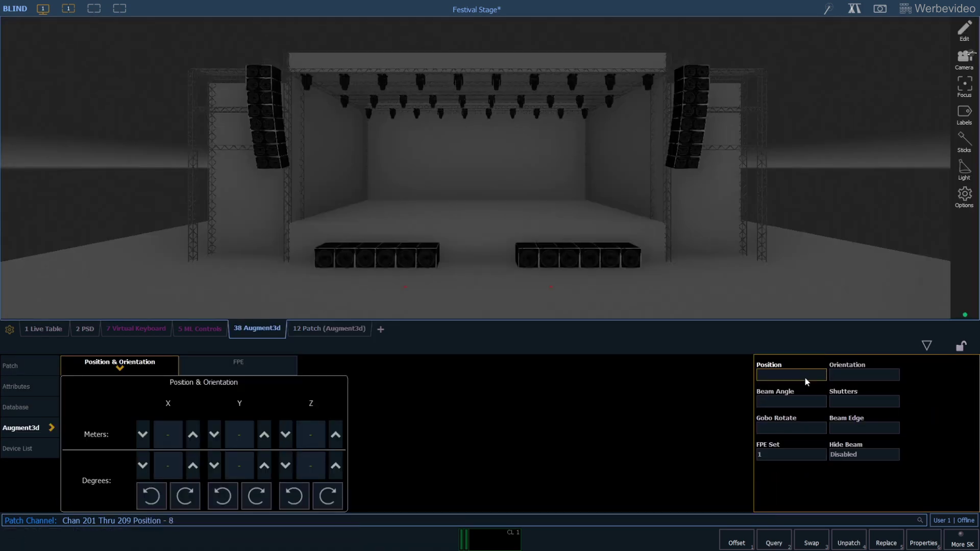
Spread channels 201 through 209 from position -8/2/9.85 to 8/2/9.85.
{"action": "type", "text": "-8/2/9.8"}
{"action": "type", "text": "5t"}
{"action": "type", "text": "8/2/9.85 Thru 8 / 2 / 9.85"}
{"action": "key", "text": "Return"}
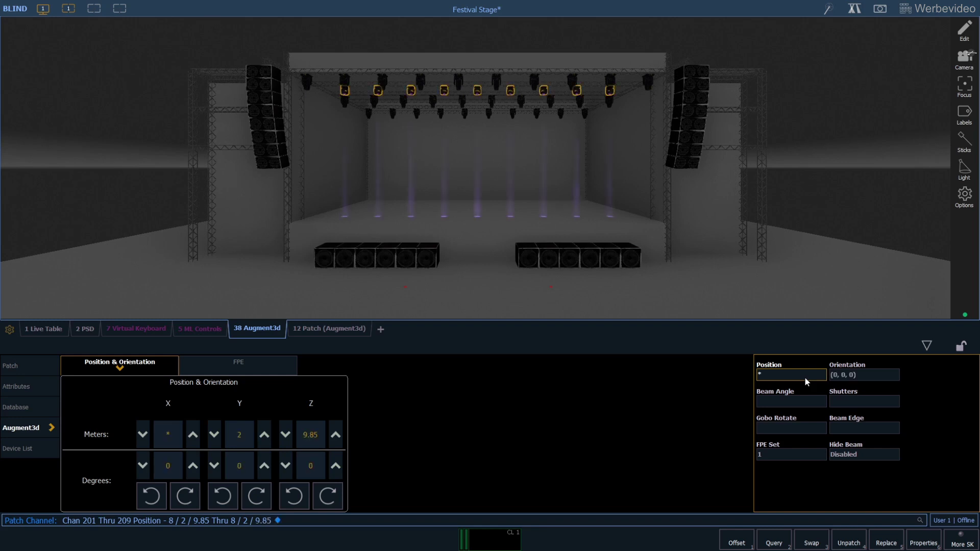
Spread channels 211 through 219 from position -8/6/9.85 to 8/6/9.85.
{"action": "type", "text": "8/"}
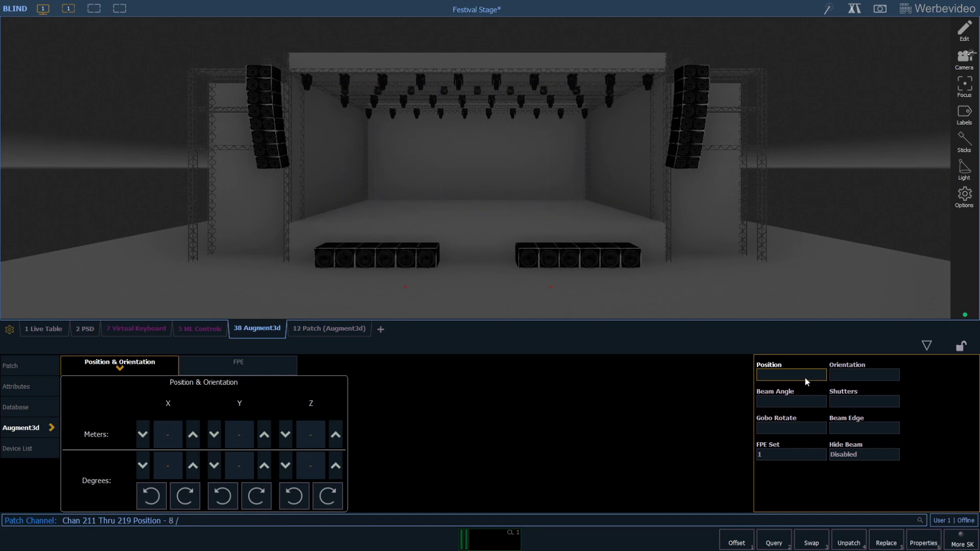
{"action": "type", "text": "6/9.85t8/6/9.85"}
{"action": "key", "text": "Return"}
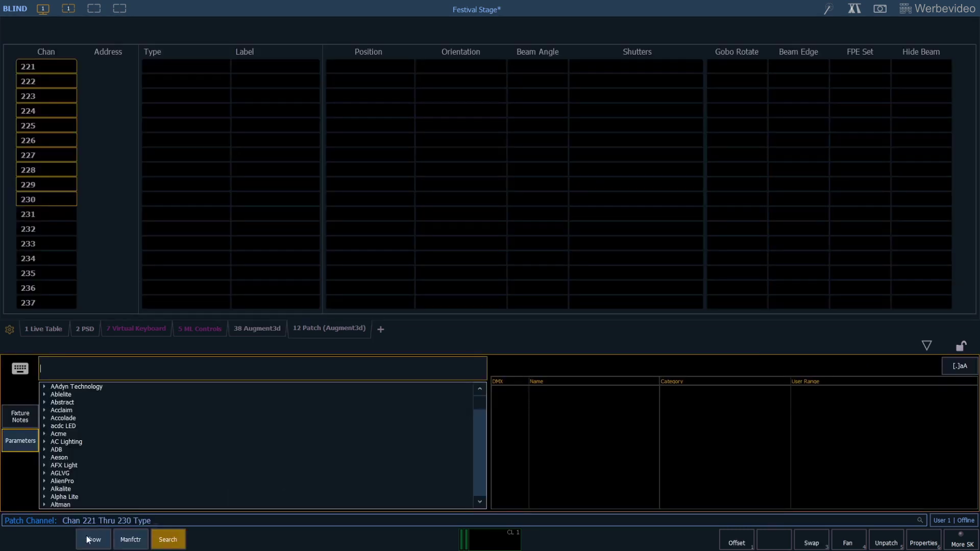
Patch channels 221 through 230 as SolaPix 19 Base + Pixel MC and spread them from position -9/*/* to 9/*/*.
{"action": "left_click", "coordinate": [88, 540]}
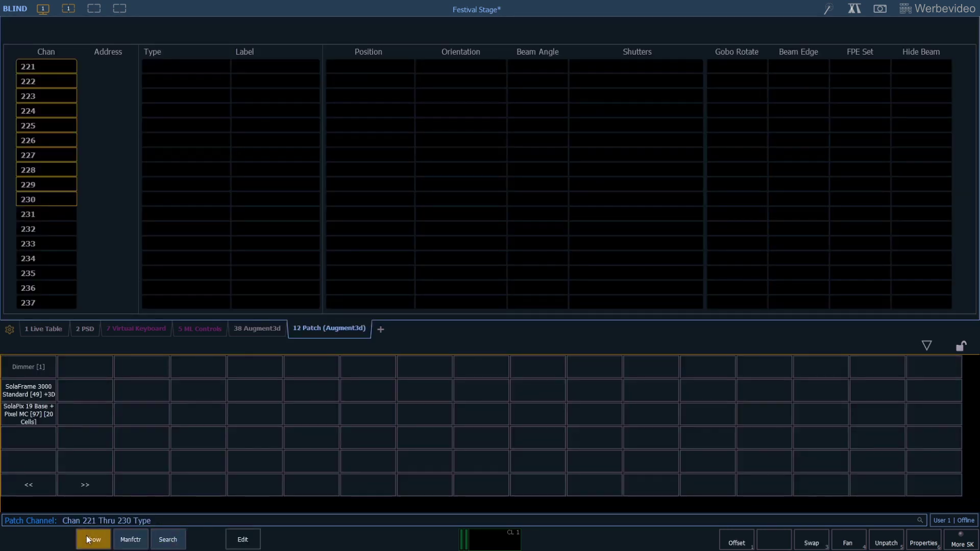
{"action": "left_click", "coordinate": [28, 414]}
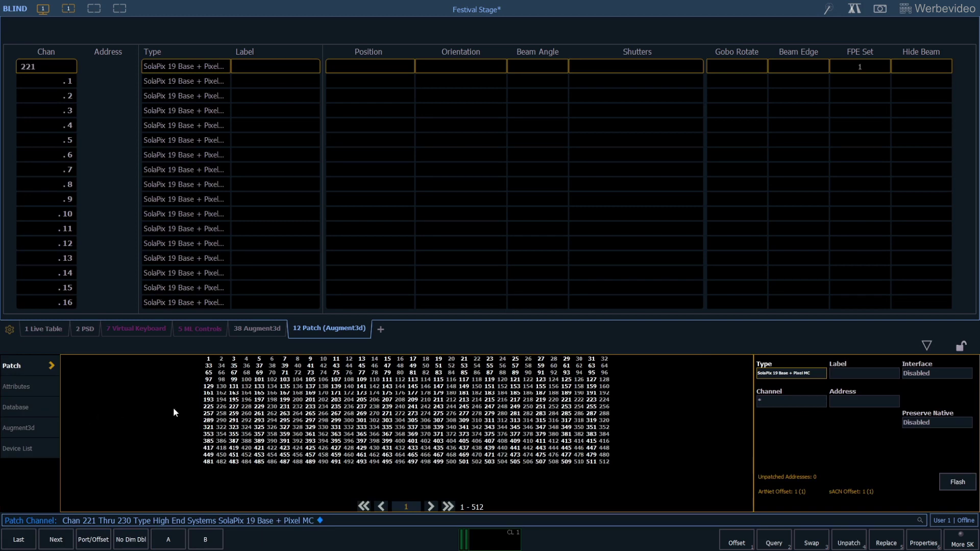
{"action": "left_click", "coordinate": [23, 428]}
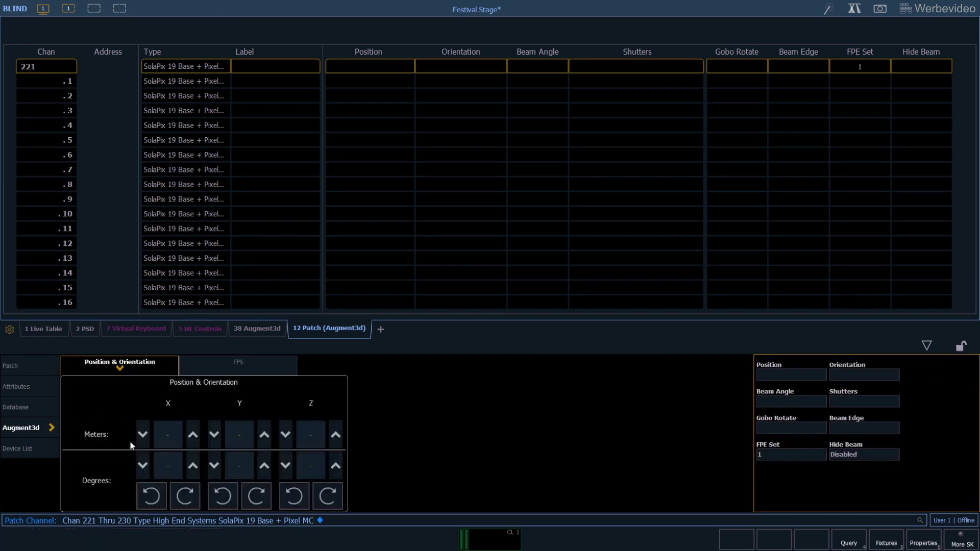
{"action": "left_click", "coordinate": [810, 374]}
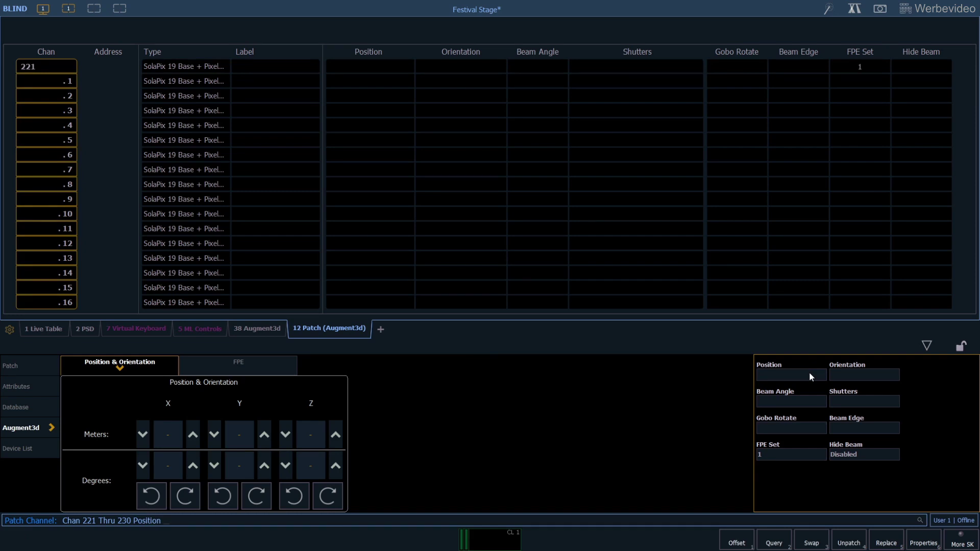
{"action": "type", "text": "- 9"}
{"action": "type", "text": "/*/*t9"}
{"action": "left_click", "coordinate": [257, 329]}
{"action": "type", "text": "/*/*"}
{"action": "key", "text": "Return"}
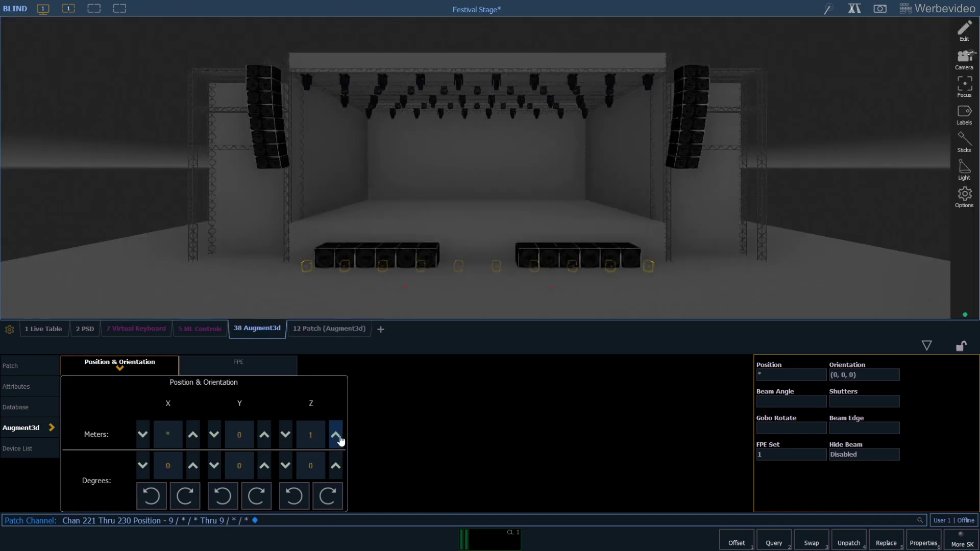
Raise channels 221 through 230 to a Z position of 2 m and rotate them to 180 degrees about Y.
{"action": "left_click", "coordinate": [335, 434]}
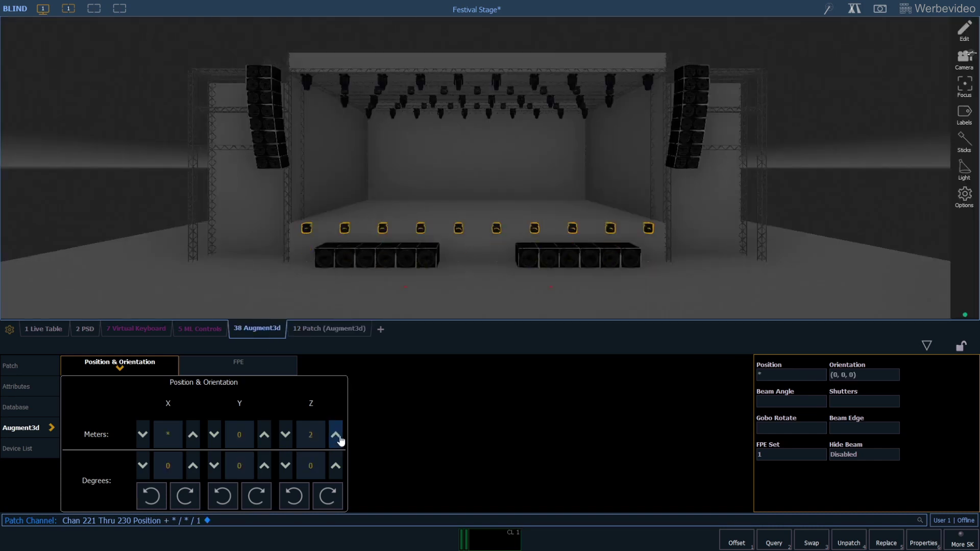
{"action": "left_click", "coordinate": [257, 501]}
{"action": "left_click", "coordinate": [256, 501]}
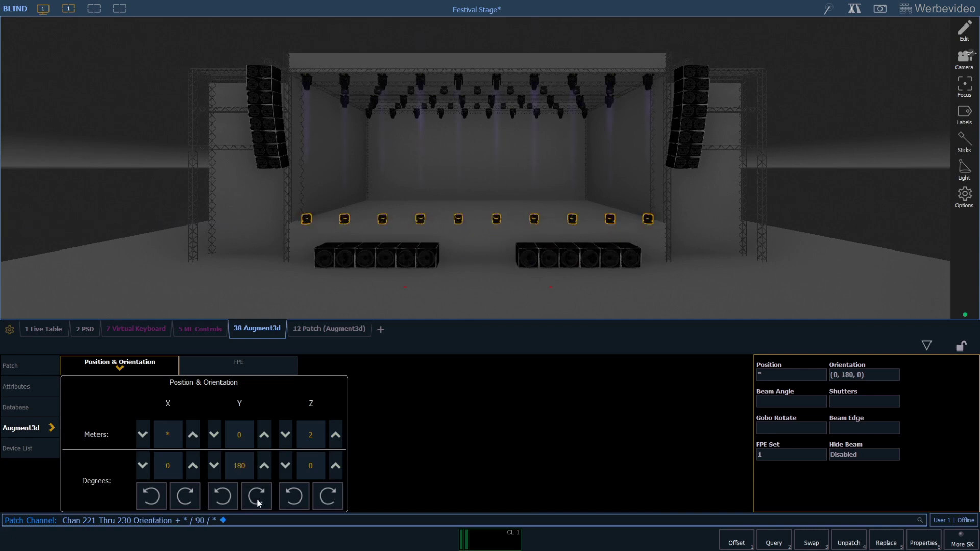
Patch channels 131 through 150 as SolaFrame 3000 Standard and spread 131 through 140 from position -9/2/2 to -1/8/2.
{"action": "left_click", "coordinate": [312, 430]}
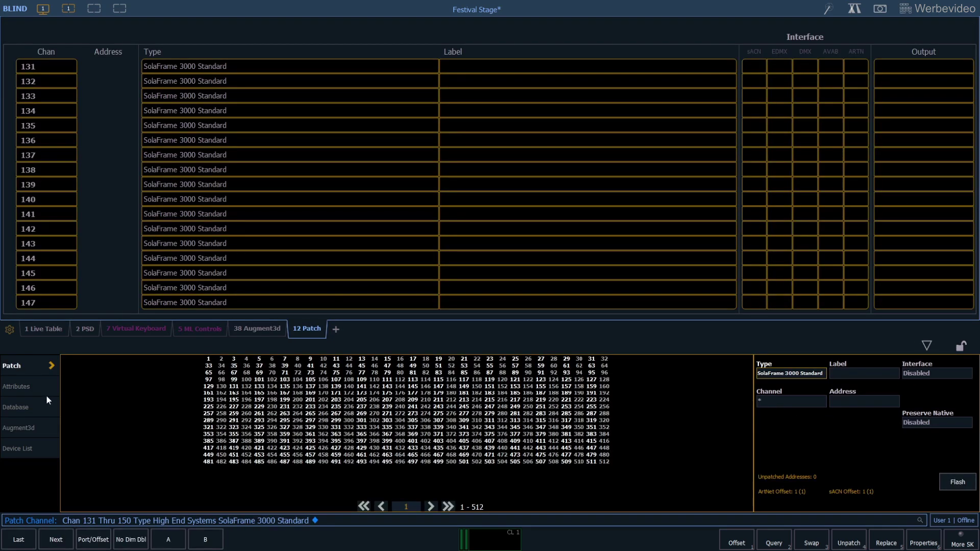
{"action": "left_click", "coordinate": [250, 330]}
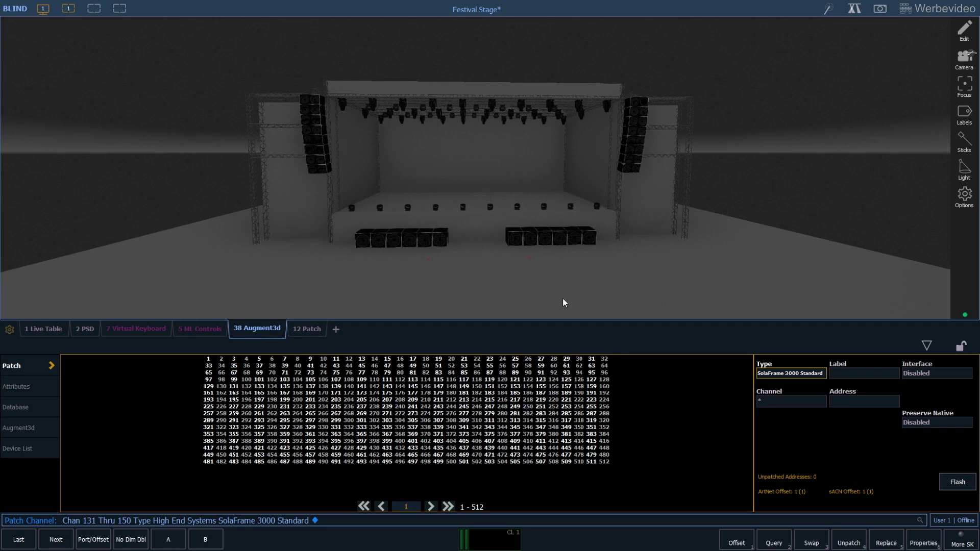
{"action": "left_click", "coordinate": [23, 433]}
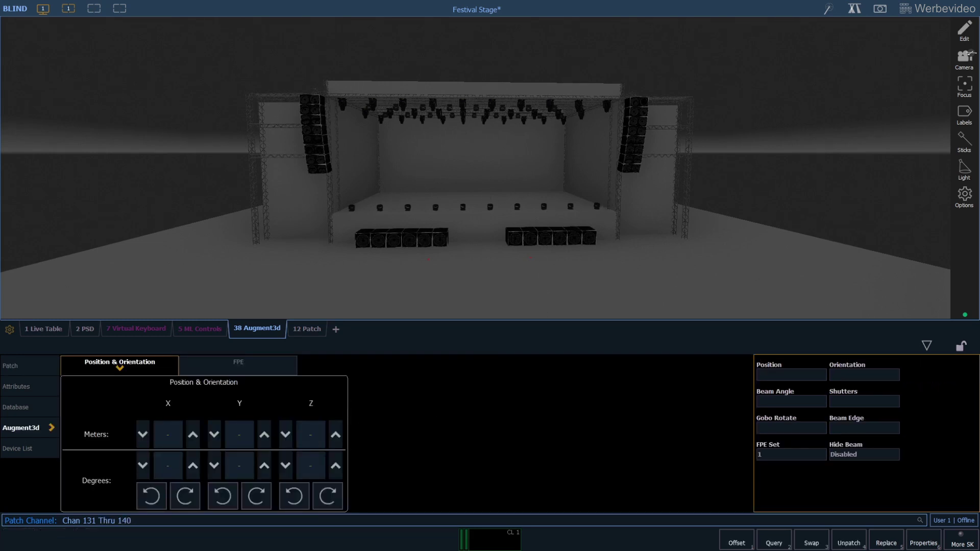
{"action": "left_click", "coordinate": [791, 376]}
{"action": "type", "text": "-9/2/2t-1/8/2"}
{"action": "key", "text": "Return"}
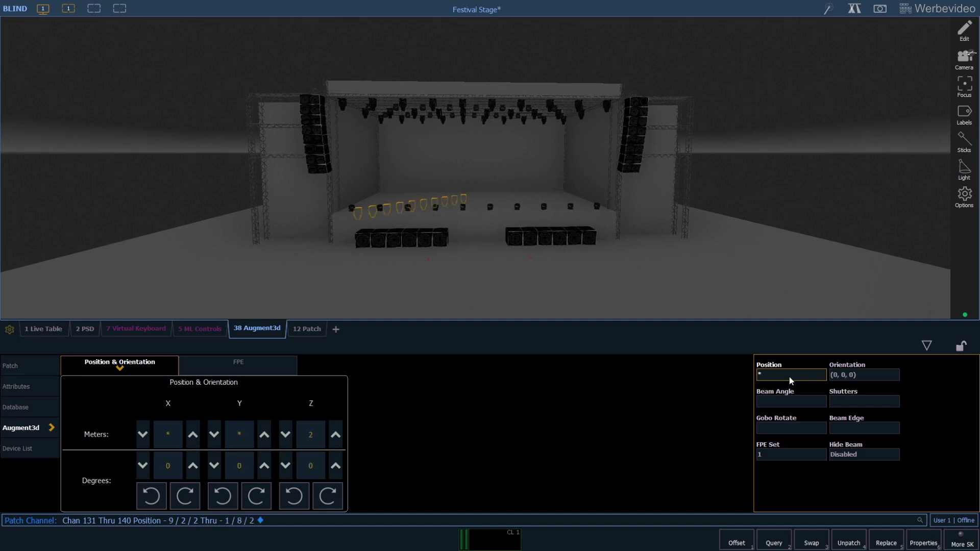
Set the Y orientation of channels 131 through 140 to 180 degrees.
{"action": "left_click", "coordinate": [243, 468]}
{"action": "type", "text": "180"}
{"action": "key", "text": "Return"}
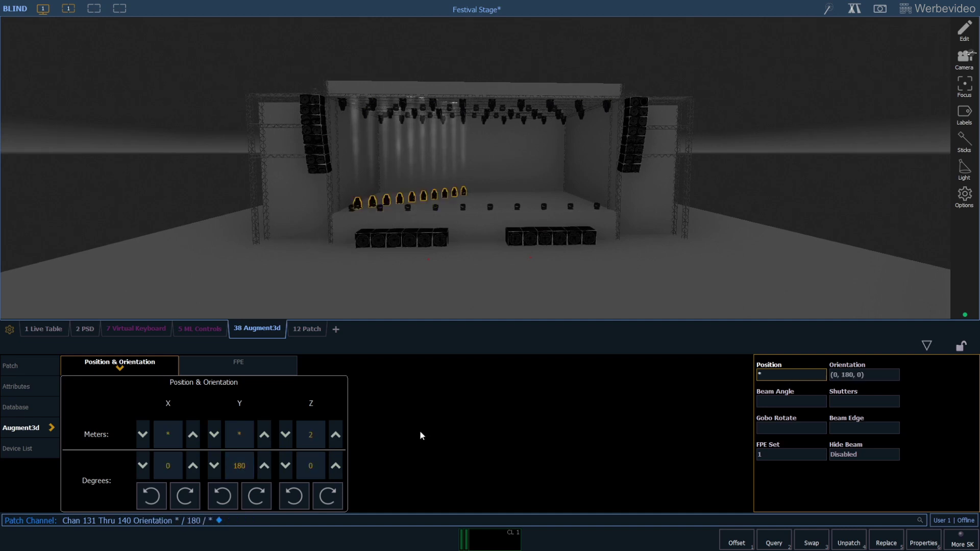
Spread channels 141 through 150 from position 1/8/2 to 9/2/2 and set their Y orientation to 180 degrees.
{"action": "left_click", "coordinate": [772, 376]}
{"action": "type", "text": "1/8/2t9/2/2"}
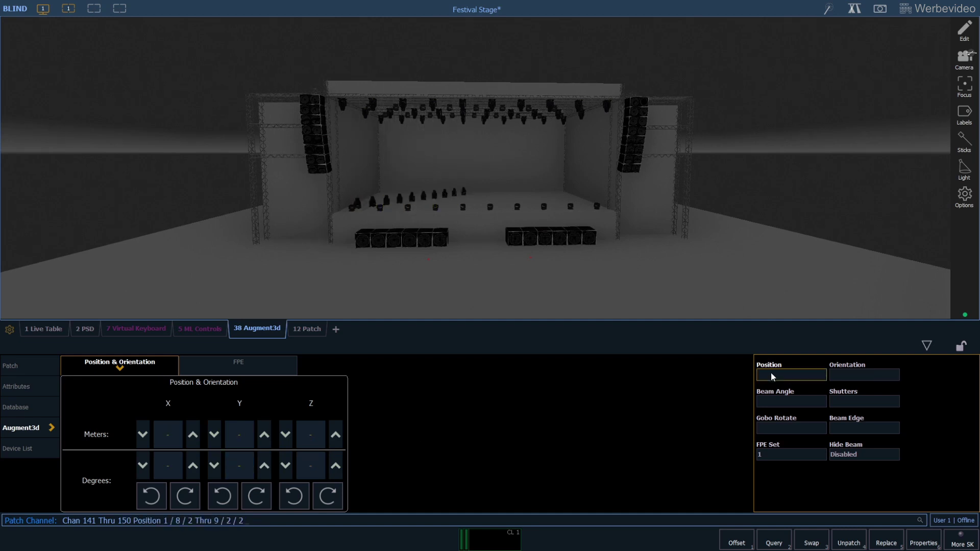
{"action": "key", "text": "Return"}
{"action": "left_click", "coordinate": [243, 471]}
{"action": "type", "text": "180"}
{"action": "key", "text": "Return"}
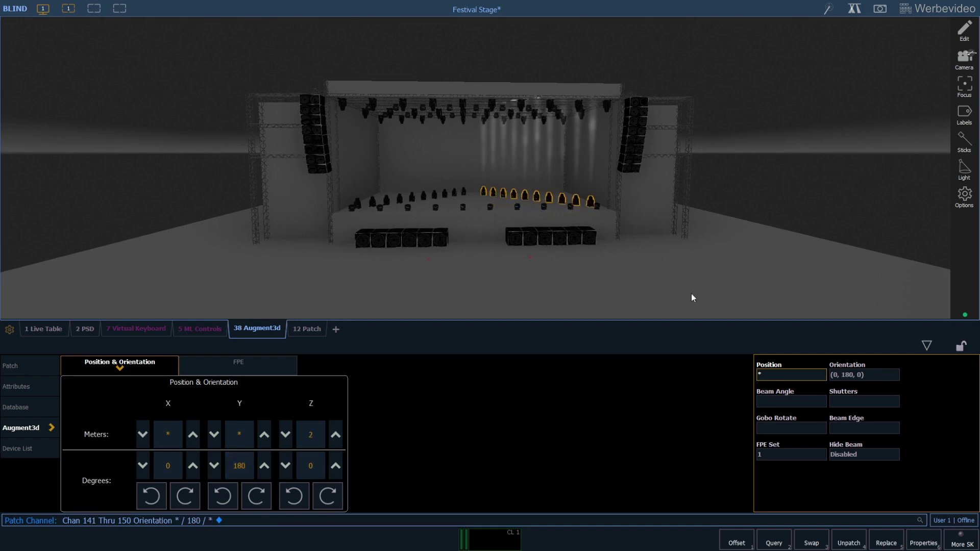
Offset channels 131 through 140 by +0.5 m in X, keeping their Y and Z positions.
{"action": "scroll", "coordinate": [760, 157], "scroll_direction": "up", "scroll_amount": 10}
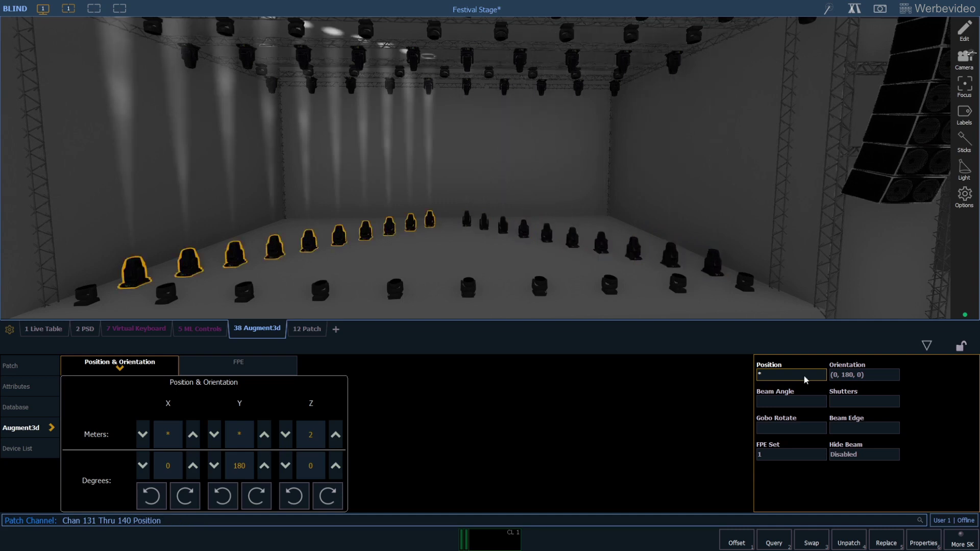
{"action": "type", "text": "+ 0.5"}
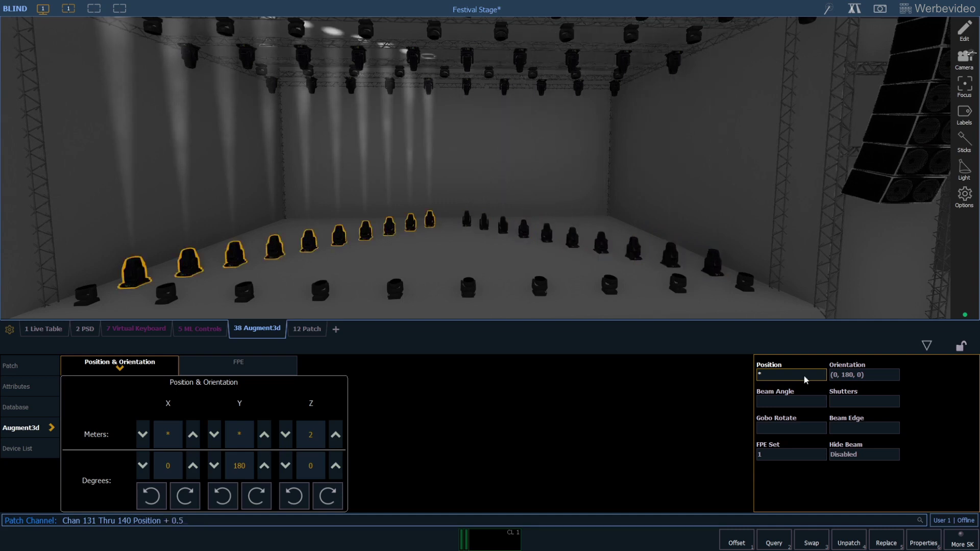
{"action": "key", "text": "Return"}
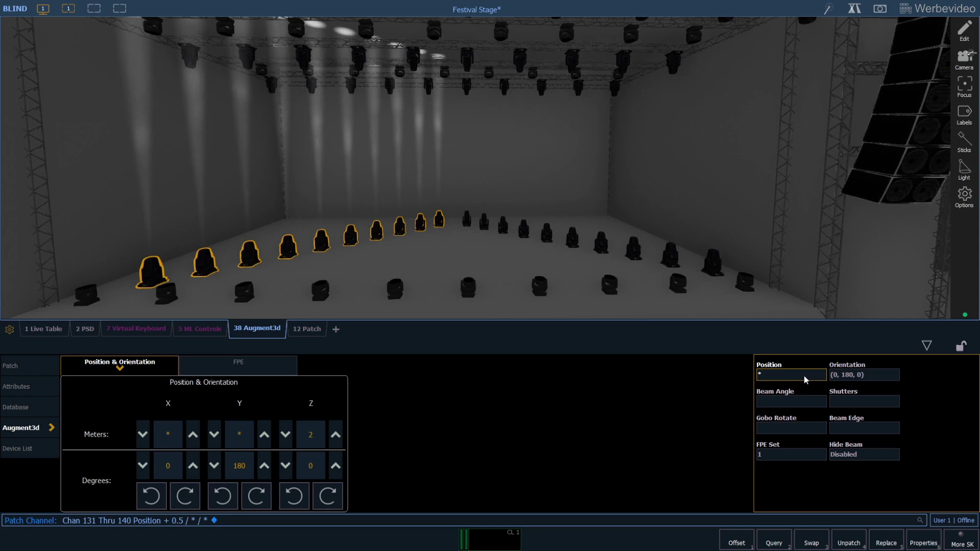
Offset channels 141 through 150 by -0.5 m in X, towards the centre of the stage.
{"action": "left_click", "coordinate": [803, 376]}
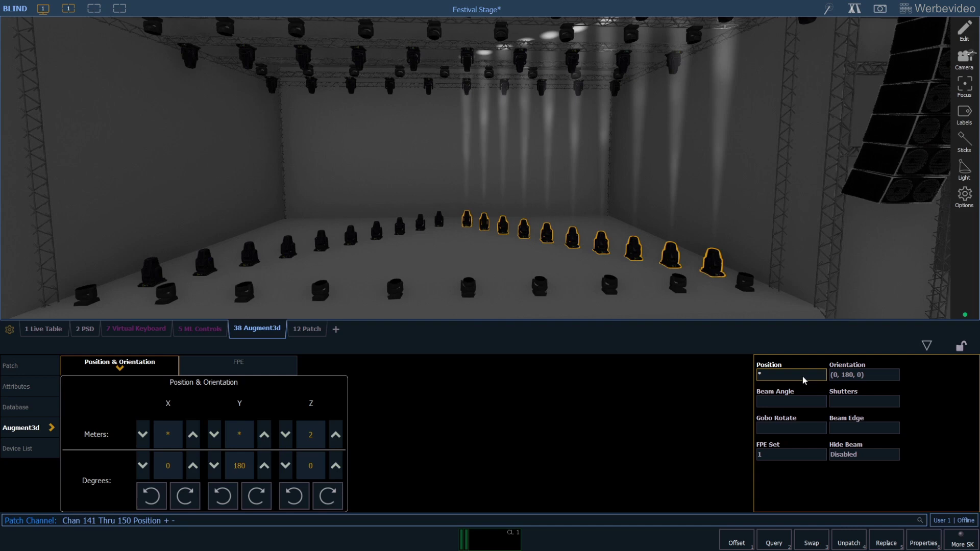
{"action": "type", "text": "- 0.5"}
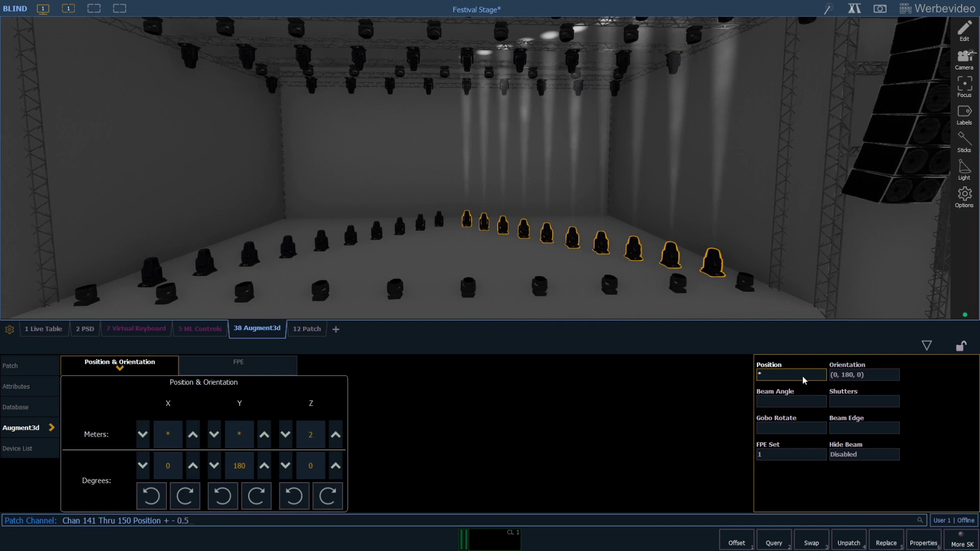
{"action": "key", "text": "Return"}
{"action": "left_click", "coordinate": [803, 376]}
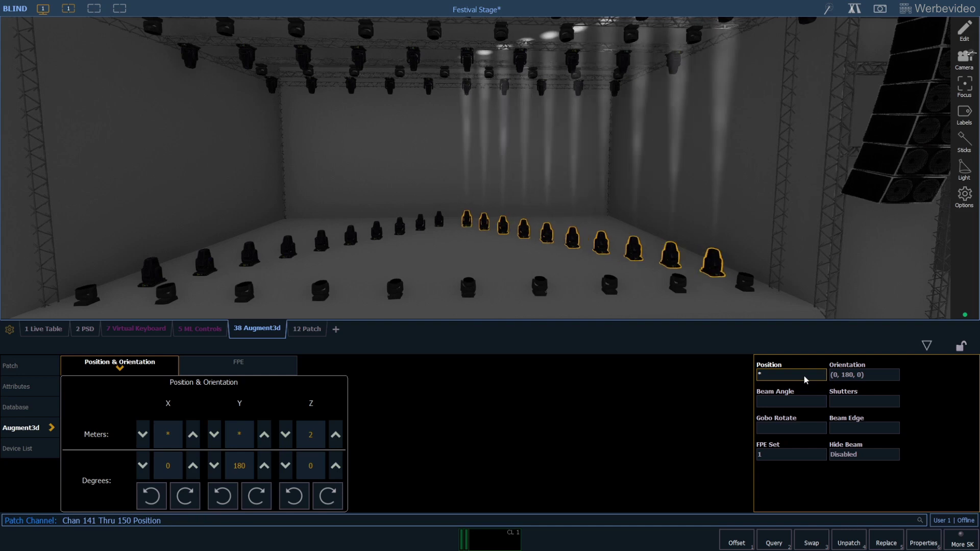
{"action": "type", "text": "- 0.5"}
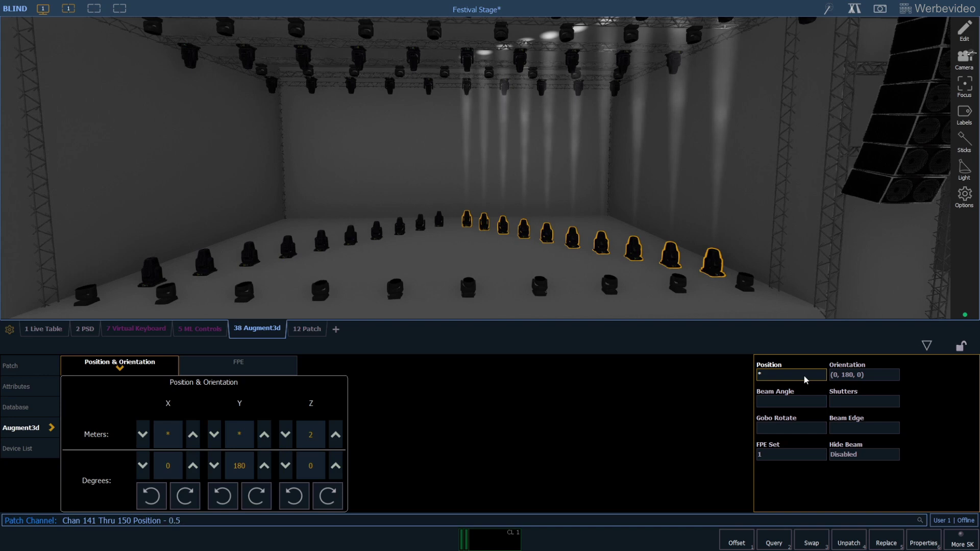
{"action": "key", "text": "Return"}
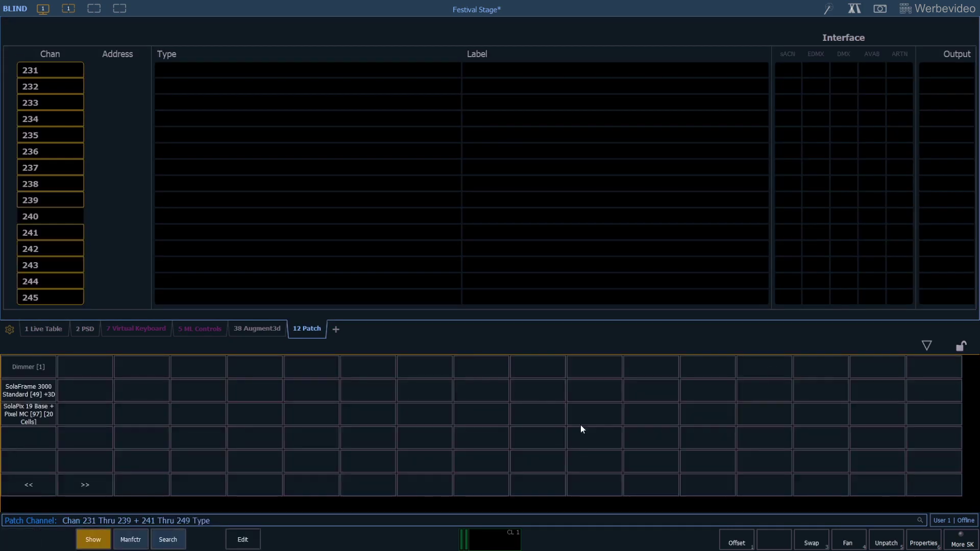
Patch channels 231 through 239 and 241 through 249 as SolaPix 19 Base + Pixel MC and return to the 3D model.
{"action": "left_click", "coordinate": [40, 414]}
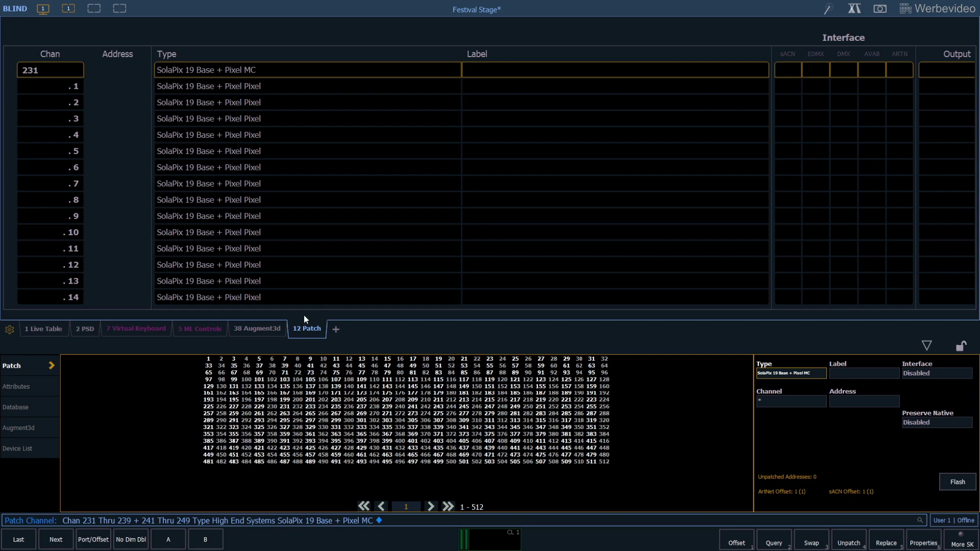
{"action": "left_click", "coordinate": [257, 329]}
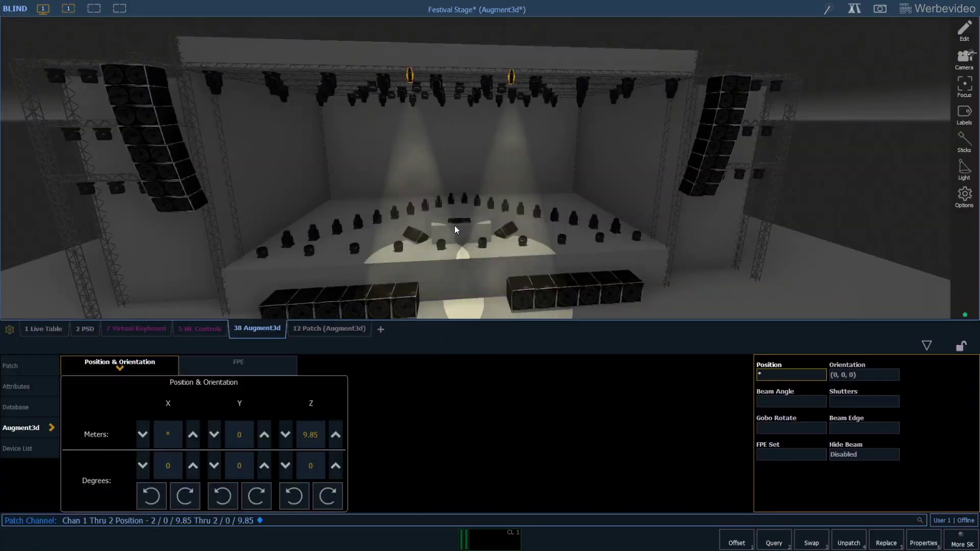
Focus channels 1 and 2 on the DJ table in the middle of the stage.
{"action": "double_click", "coordinate": [462, 225]}
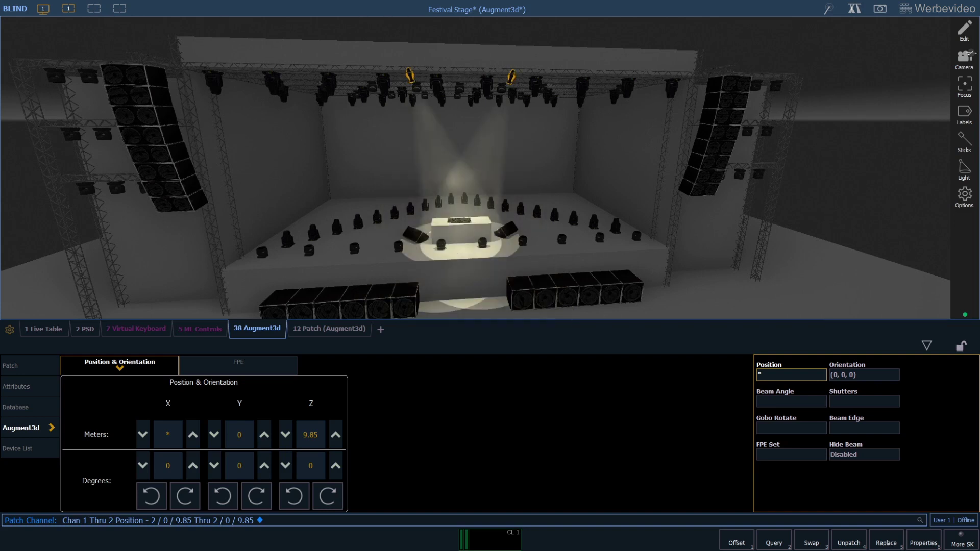